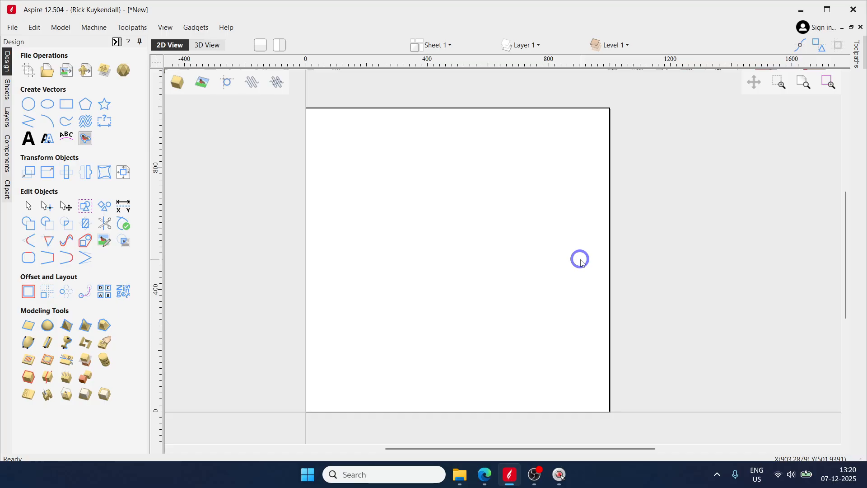
Step: Switch to the browser, look through the design categories on the Digital Effect home page, and return to Aspire
{"action": "left_click", "coordinate": [485, 475]}
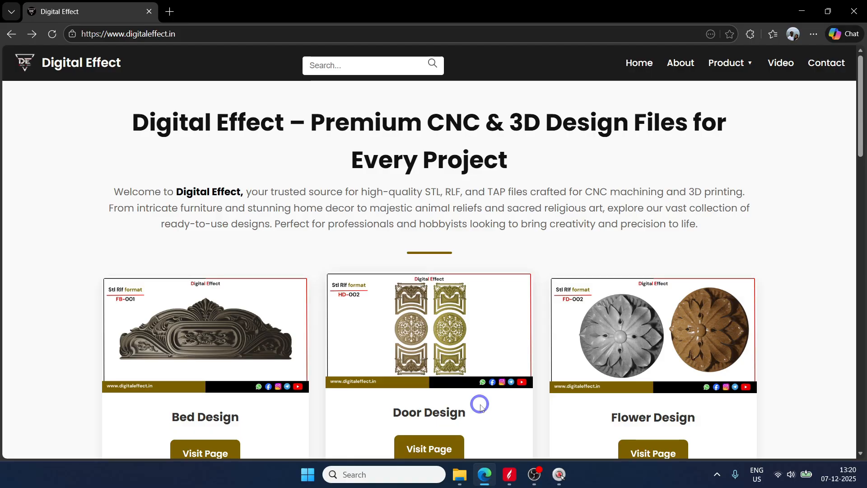
{"action": "scroll", "coordinate": [480, 395], "scroll_direction": "down", "scroll_amount": 12}
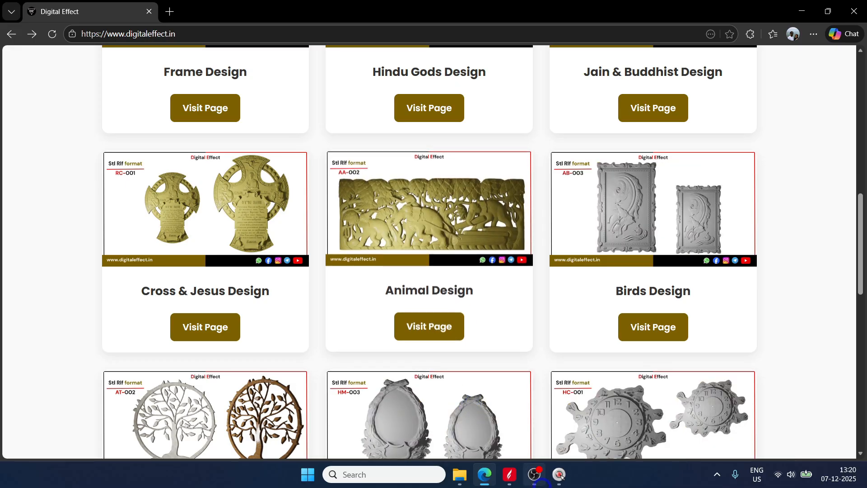
{"action": "left_click", "coordinate": [503, 482]}
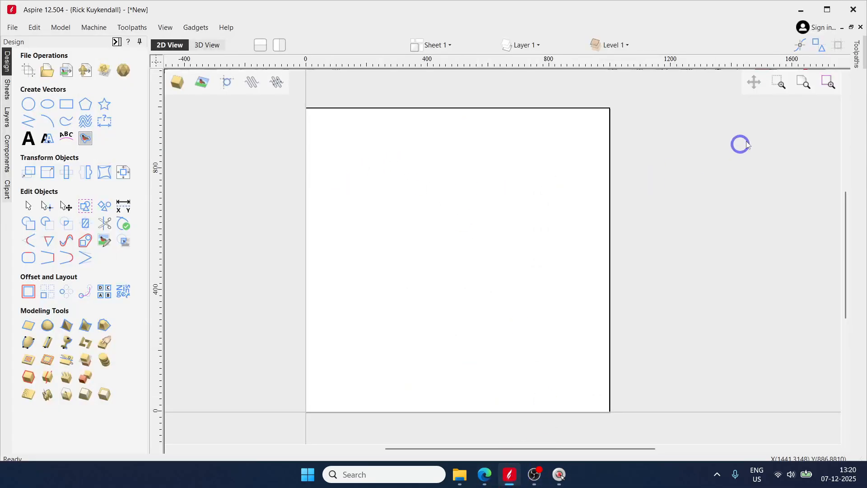
Step: Open the VCarve Inlay toolpath settings and create the centered Arial text "Digital" on the 1000 x 1000 mm sheet
{"action": "left_click", "coordinate": [855, 54]}
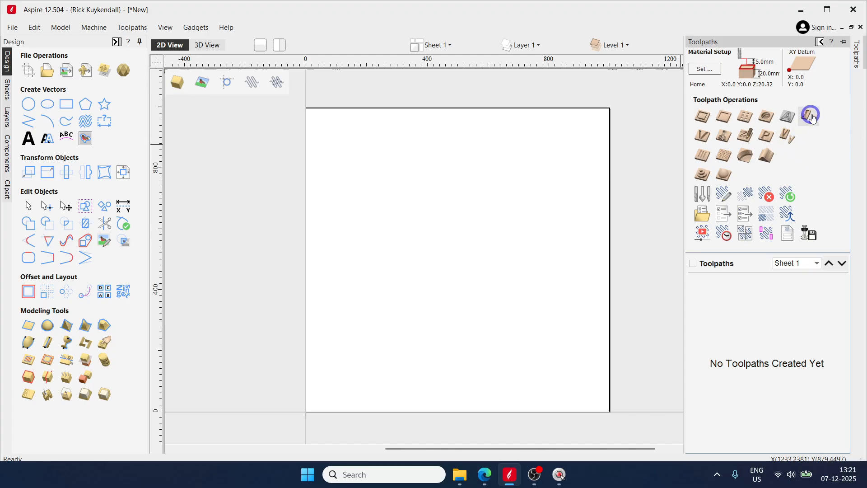
{"action": "left_click", "coordinate": [786, 134]}
{"action": "left_click", "coordinate": [28, 144]}
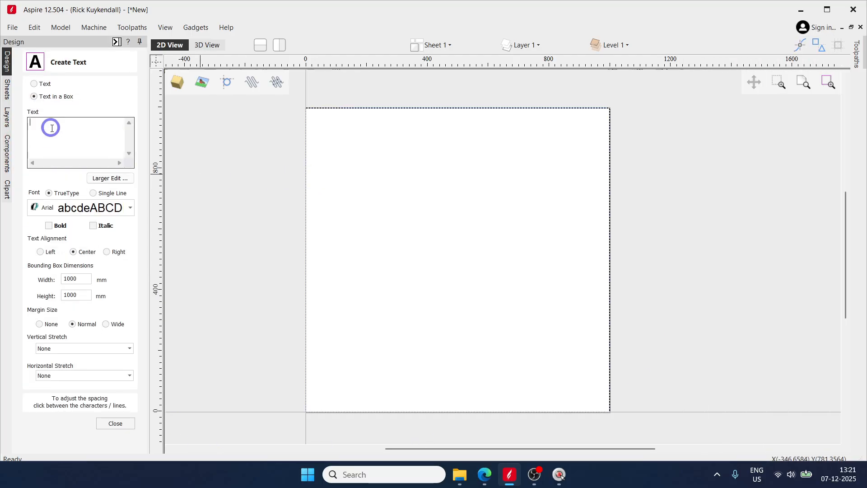
{"action": "type", "text": "Digit"}
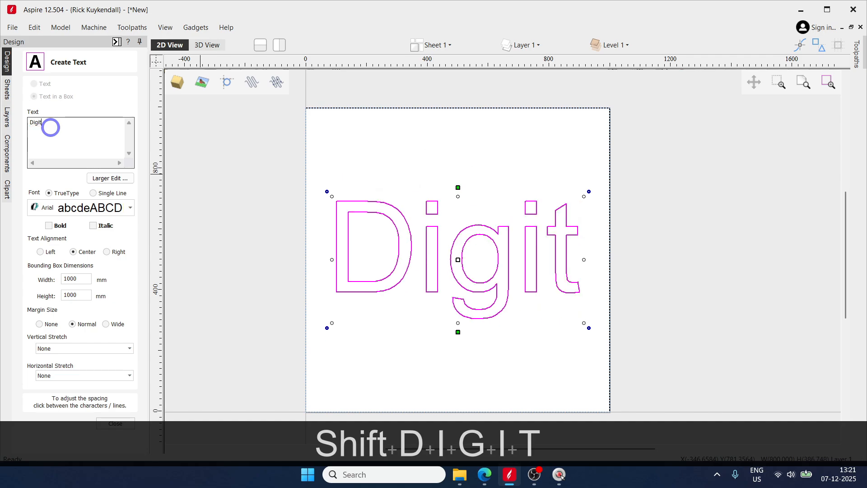
{"action": "type", "text": "al"}
{"action": "key", "text": "Escape"}
Step: Pin the toolpath pane open and review the job's material setup after closing the inlay settings
{"action": "mouse_move", "coordinate": [860, 62]}
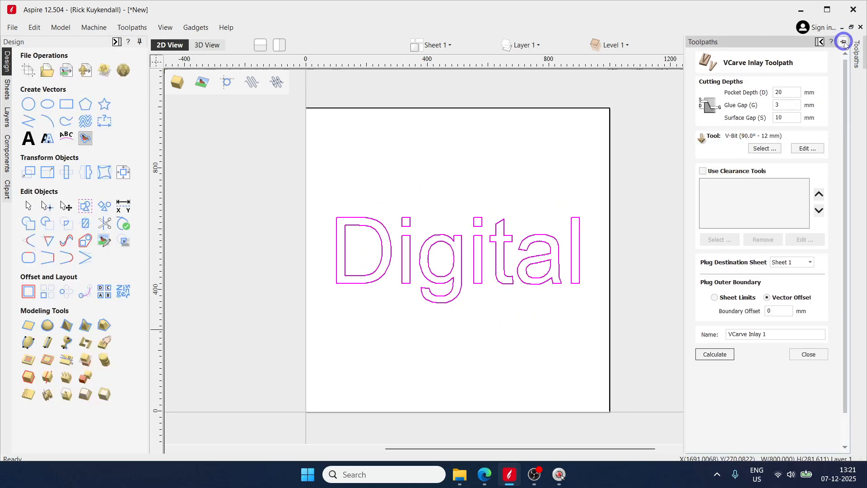
{"action": "left_click", "coordinate": [844, 41]}
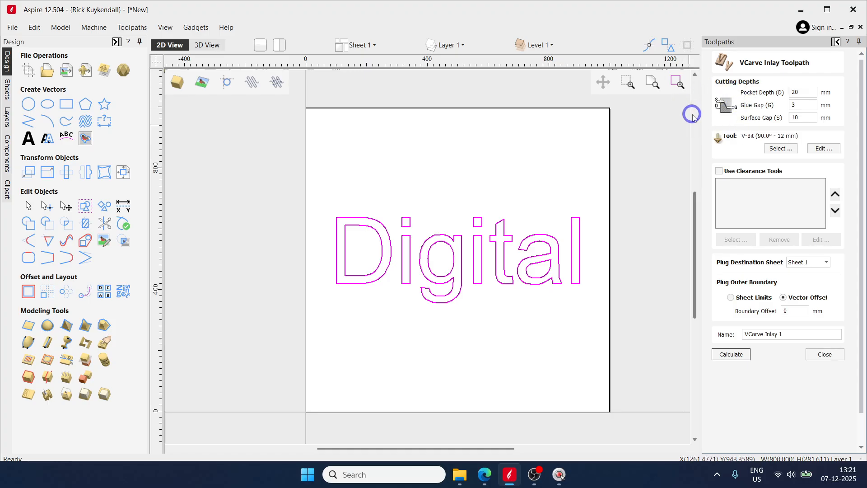
{"action": "key", "text": "Escape"}
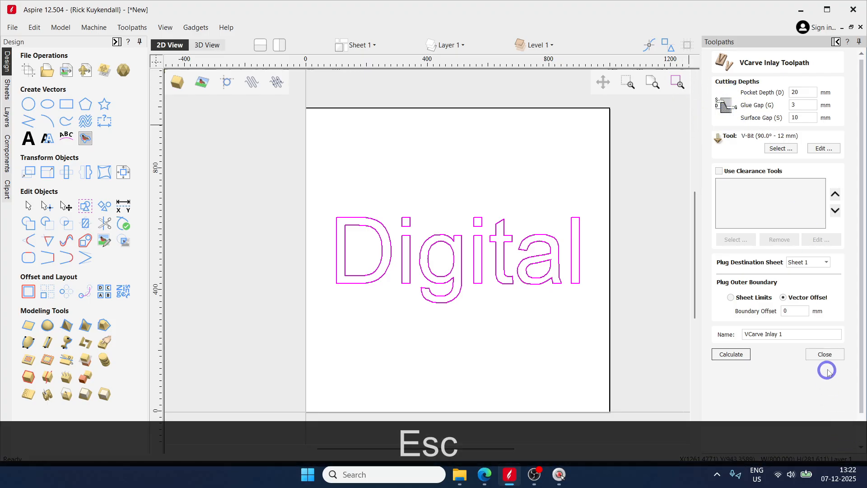
{"action": "left_click", "coordinate": [825, 354]}
{"action": "left_click", "coordinate": [719, 69]}
{"action": "double_click", "coordinate": [817, 117]}
{"action": "left_click", "coordinate": [751, 442]}
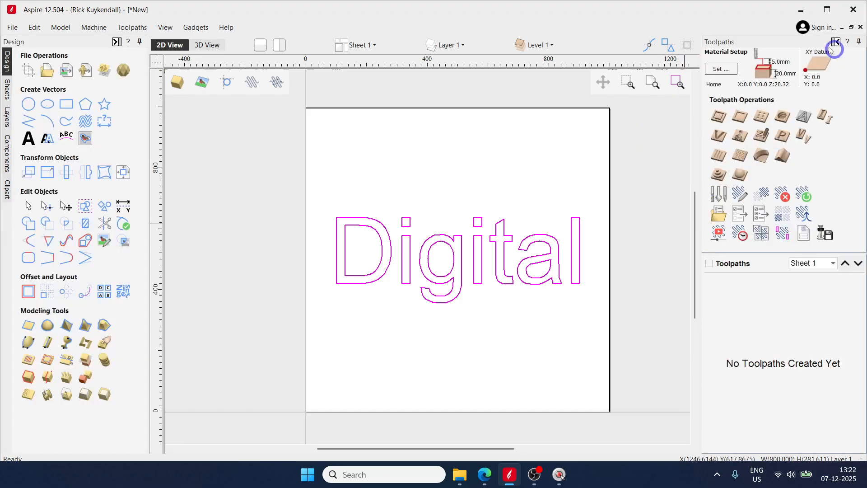
Step: Start a VCarve Inlay toolpath for the "Digital" text with an 18 mm pocket depth and a 2 mm surface gap
{"action": "left_click_drag", "start_coordinate": [422, 165], "coordinate": [595, 373]}
{"action": "left_click_drag", "start_coordinate": [304, 190], "coordinate": [634, 342]}
{"action": "left_click", "coordinate": [806, 134]}
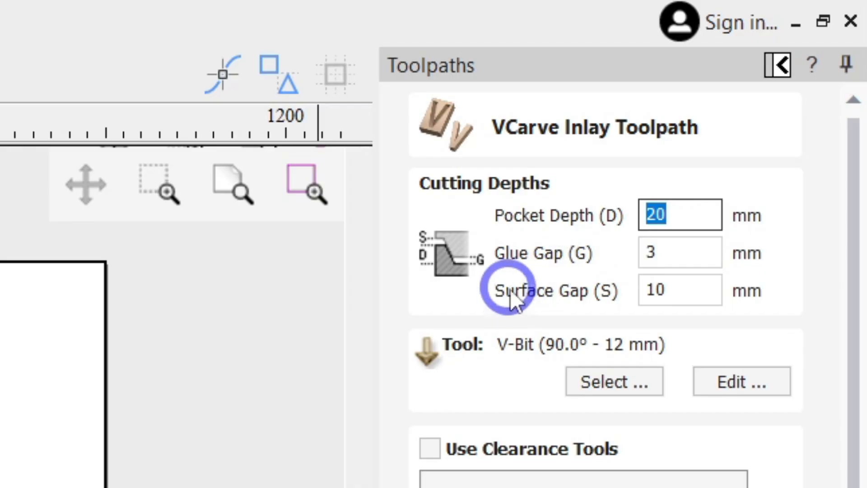
{"action": "left_click", "coordinate": [681, 209]}
{"action": "key", "text": "BackSpace"}
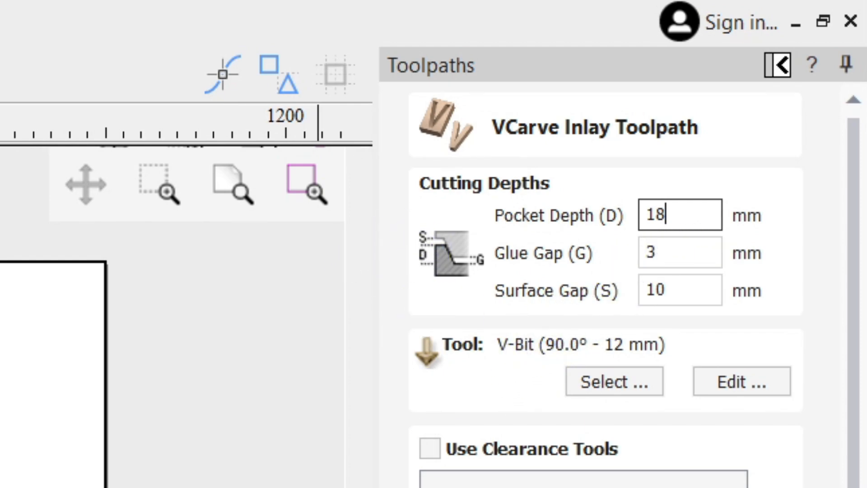
{"action": "left_click", "coordinate": [693, 284]}
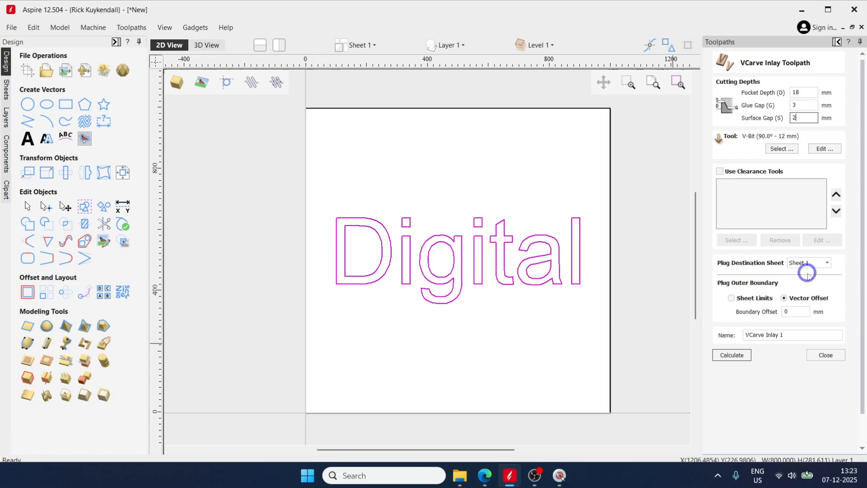
Step: Assign the V-Bit (90.0° - 12 mm) from the tool database and calculate the VCarve Inlay toolpaths, accepting the glue gap warning
{"action": "left_click", "coordinate": [777, 150]}
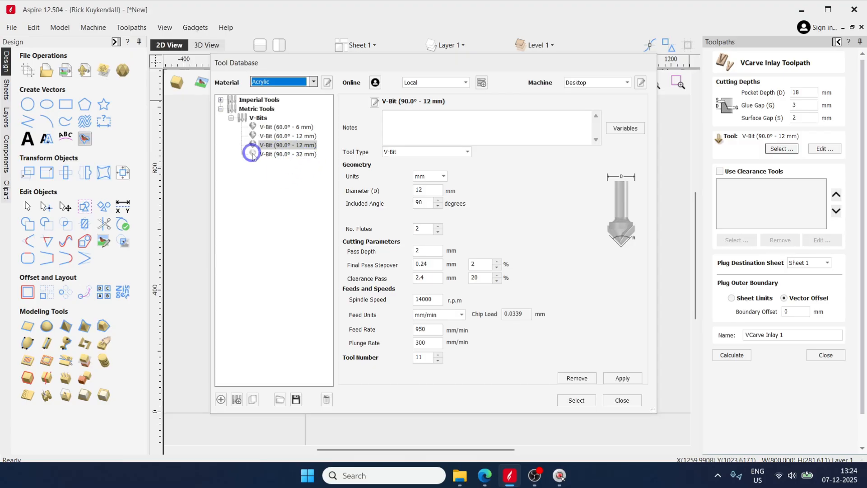
{"action": "left_click", "coordinate": [279, 147]}
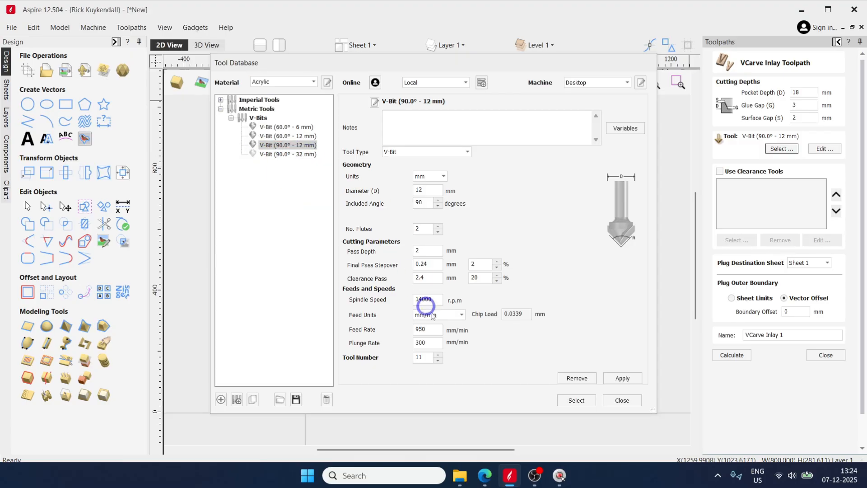
{"action": "left_click", "coordinate": [577, 400]}
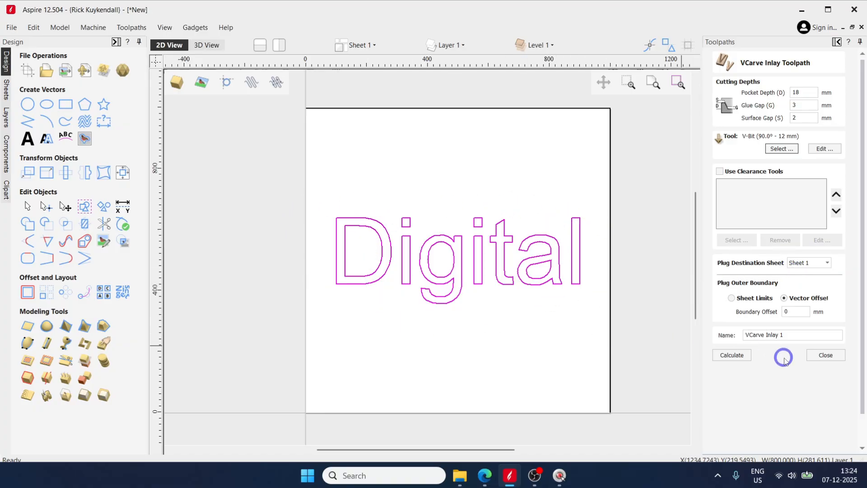
{"action": "left_click", "coordinate": [729, 355]}
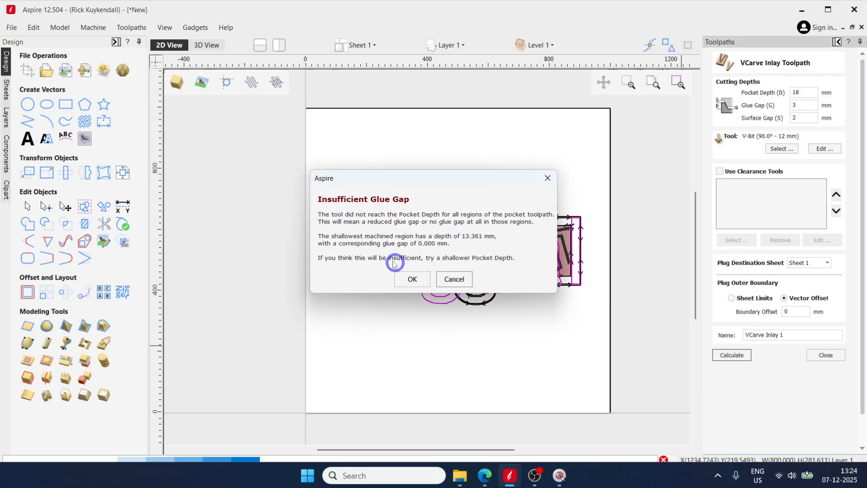
{"action": "left_click", "coordinate": [409, 278]}
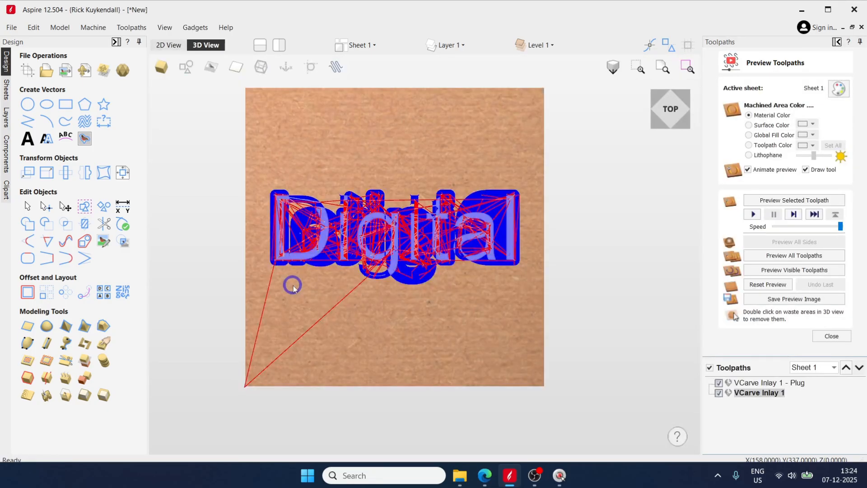
Step: Simulate both inlay toolpaths together, and on reset material simulate only the VCarve Inlay 1 pocket
{"action": "left_click", "coordinate": [774, 270]}
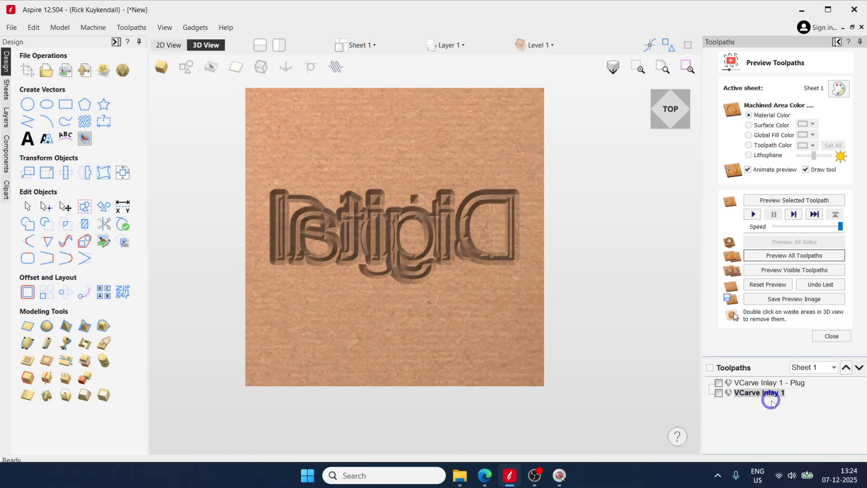
{"action": "left_click", "coordinate": [768, 285]}
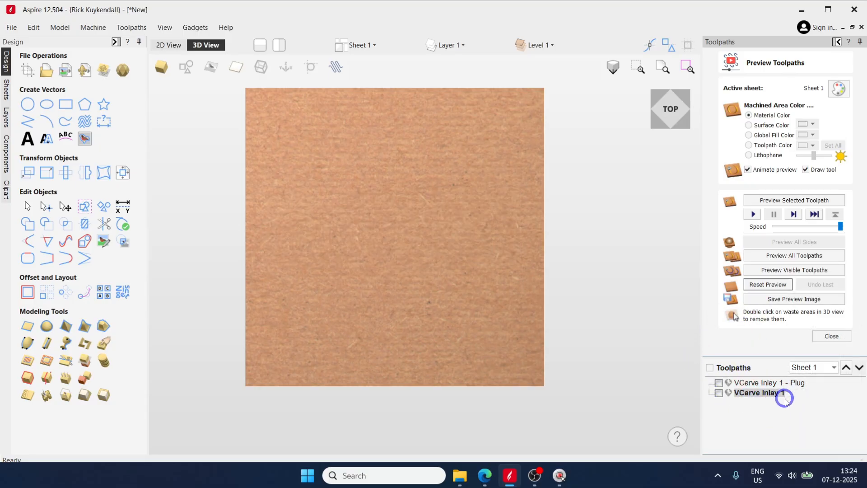
{"action": "left_click", "coordinate": [718, 393]}
{"action": "left_click", "coordinate": [770, 270]}
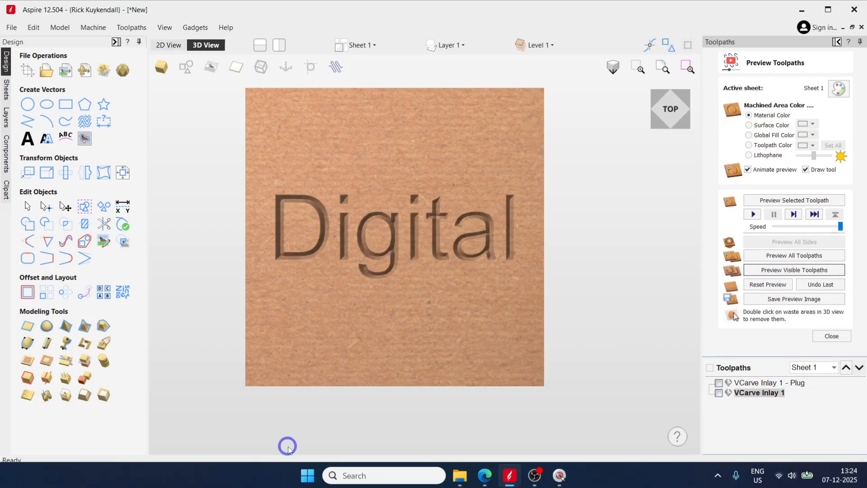
Step: Examine the carved pocket letters of "Digital" up close from angled views, and return to the top view
{"action": "scroll", "coordinate": [324, 284], "scroll_direction": "up", "scroll_amount": 5}
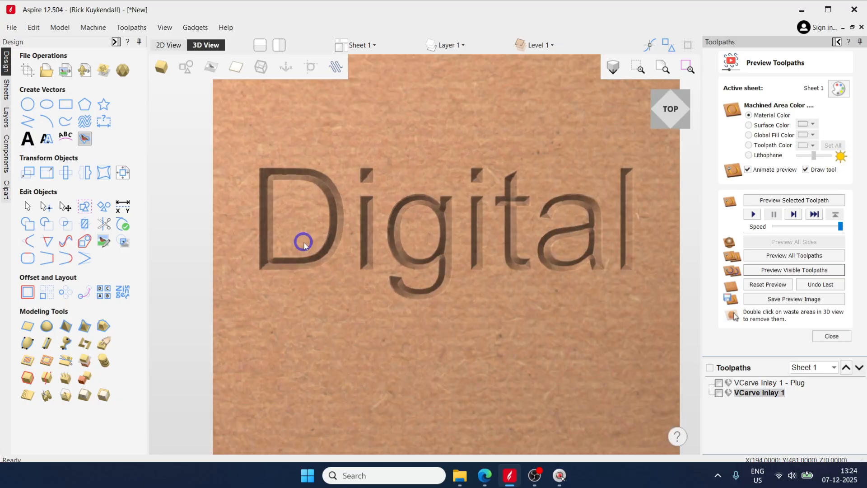
{"action": "scroll", "coordinate": [319, 284], "scroll_direction": "up", "scroll_amount": 2}
{"action": "key", "text": "space"}
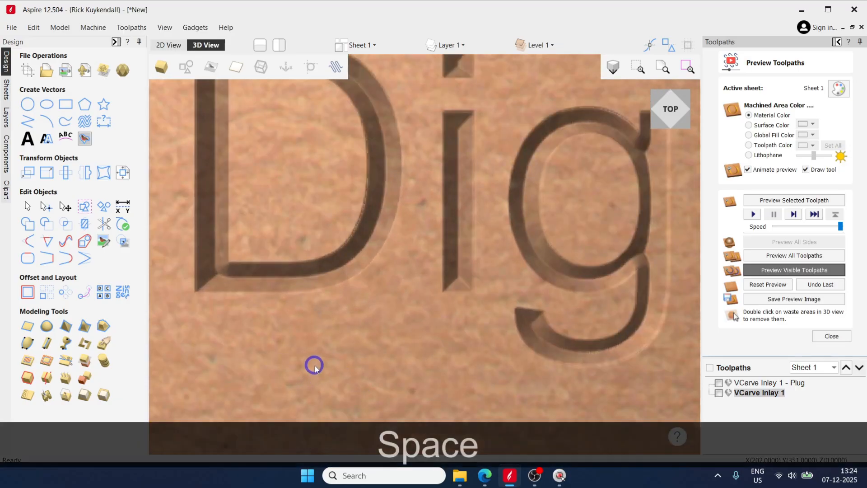
{"action": "key", "text": "alt"}
{"action": "left_click", "coordinate": [430, 245]}
{"action": "left_click_drag", "start_coordinate": [383, 337], "coordinate": [289, 193]}
{"action": "left_click_drag", "start_coordinate": [622, 324], "coordinate": [514, 267]}
{"action": "scroll", "coordinate": [371, 220], "scroll_direction": "up", "scroll_amount": 6}
{"action": "scroll", "coordinate": [403, 193], "scroll_direction": "down", "scroll_amount": 3}
{"action": "scroll", "coordinate": [407, 187], "scroll_direction": "up", "scroll_amount": 3}
{"action": "left_click_drag", "start_coordinate": [541, 218], "coordinate": [421, 217]}
{"action": "scroll", "coordinate": [530, 273], "scroll_direction": "down", "scroll_amount": 5}
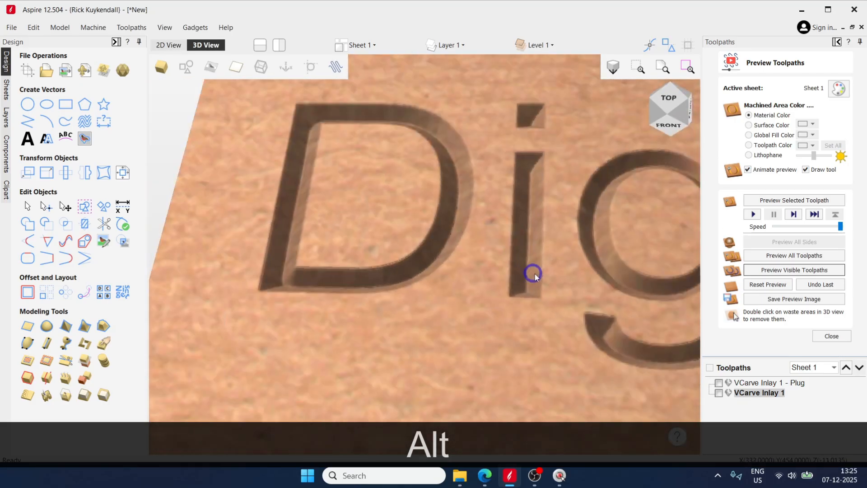
{"action": "scroll", "coordinate": [530, 273], "scroll_direction": "down", "scroll_amount": 3}
{"action": "scroll", "coordinate": [656, 292], "scroll_direction": "up", "scroll_amount": 5}
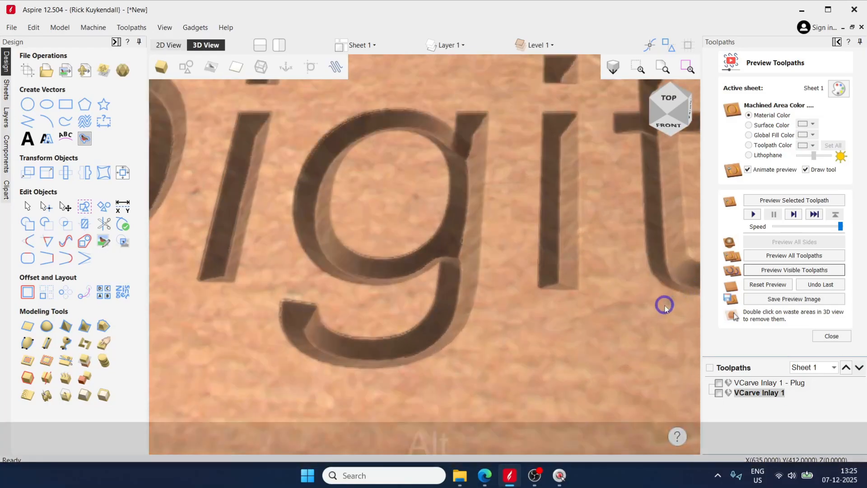
{"action": "left_click_drag", "start_coordinate": [664, 305], "coordinate": [664, 328]}
{"action": "left_click", "coordinate": [678, 100]}
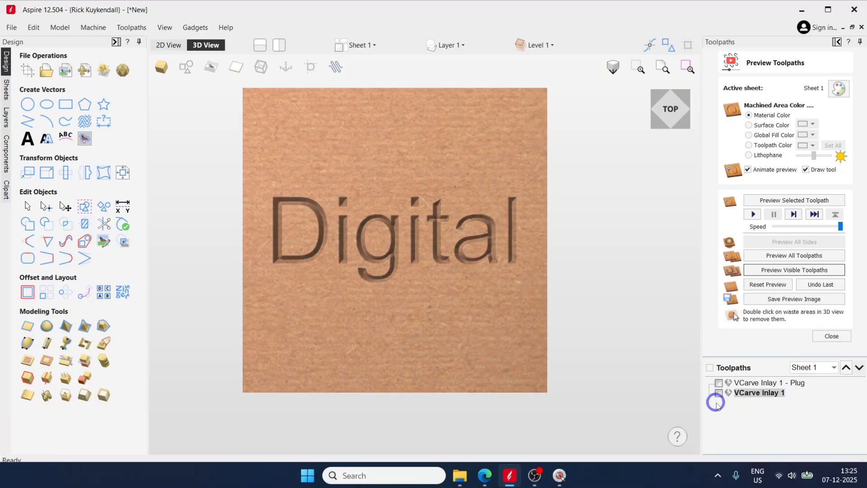
Step: Reset the preview, simulate only the VCarve Inlay 1 - Plug toolpath, and inspect the mirrored letters at an angle
{"action": "left_click", "coordinate": [768, 284]}
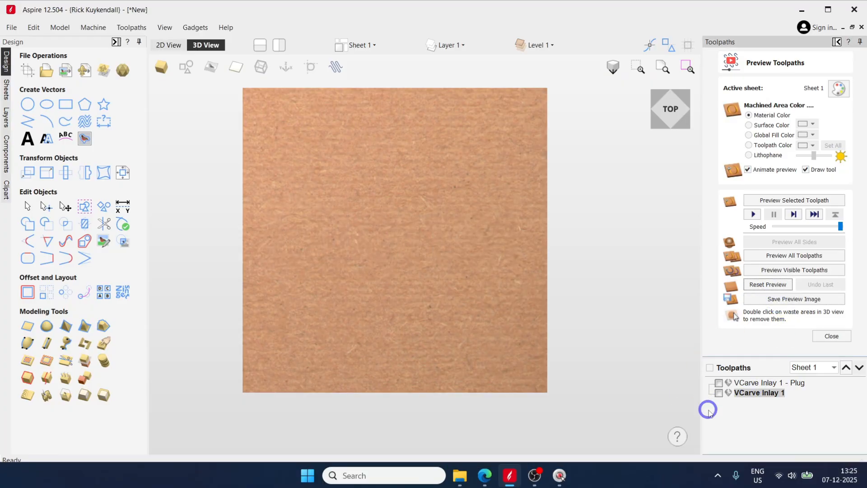
{"action": "left_click", "coordinate": [719, 383]}
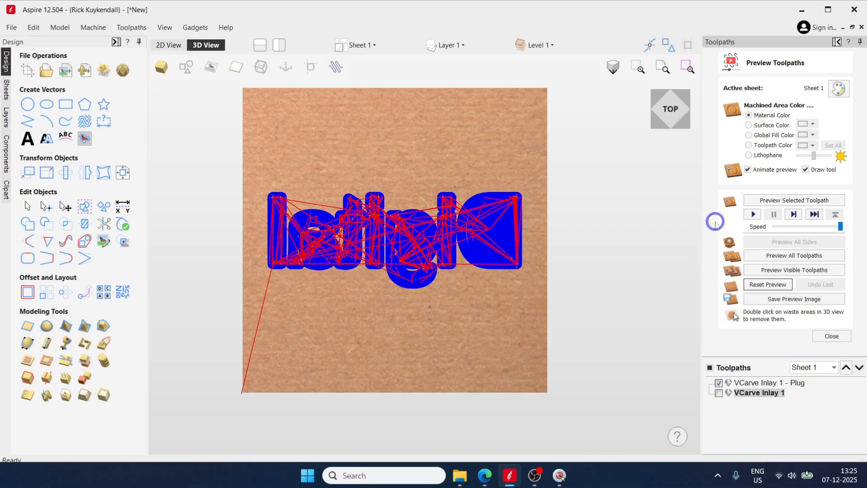
{"action": "left_click", "coordinate": [764, 270]}
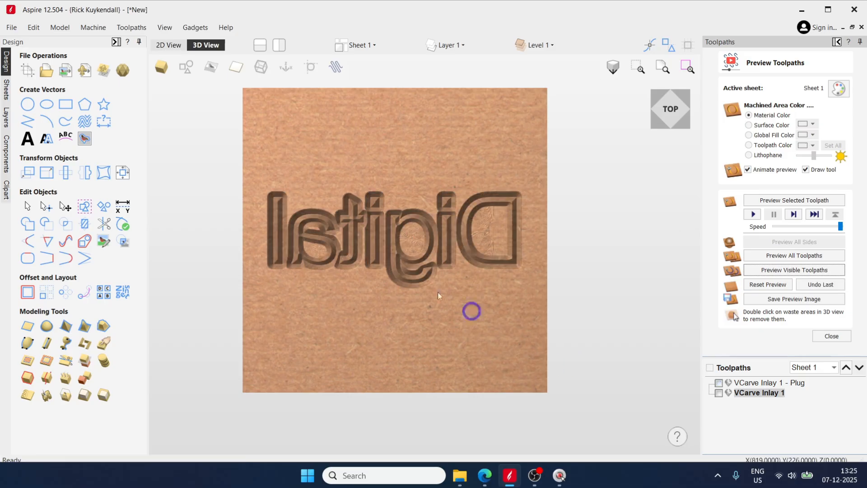
{"action": "scroll", "coordinate": [432, 278], "scroll_direction": "up", "scroll_amount": 6}
{"action": "left_click_drag", "start_coordinate": [307, 356], "coordinate": [448, 294], "text": "alt"}
{"action": "scroll", "coordinate": [457, 292], "scroll_direction": "down", "scroll_amount": 5}
{"action": "left_click_drag", "start_coordinate": [617, 300], "coordinate": [731, 397], "text": "alt"}
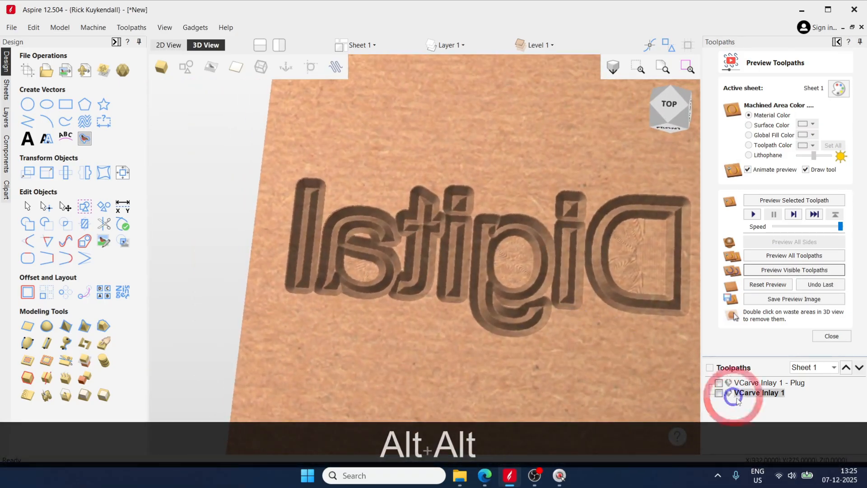
Step: Simulate the pocket and plug toolpaths together on reset material, inspect the overlapping carving, and reopen the toolpath preview
{"action": "left_click", "coordinate": [719, 393]}
{"action": "left_click", "coordinate": [719, 384]}
{"action": "left_click", "coordinate": [761, 285]}
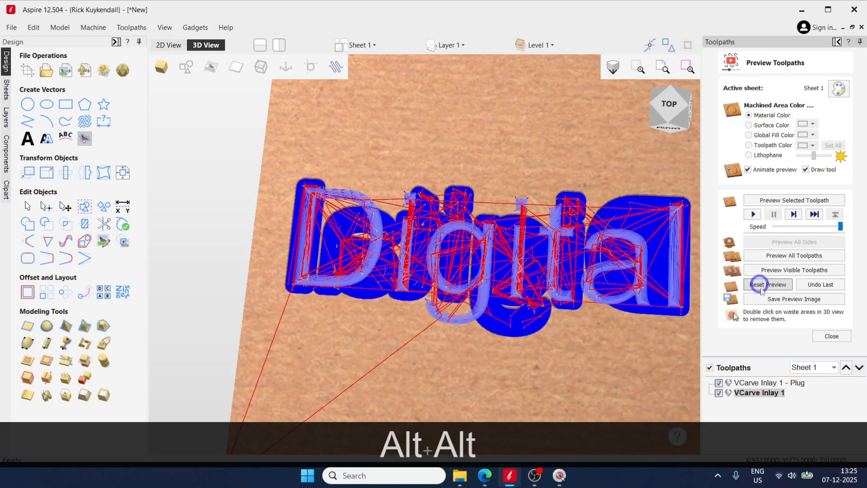
{"action": "left_click", "coordinate": [759, 256]}
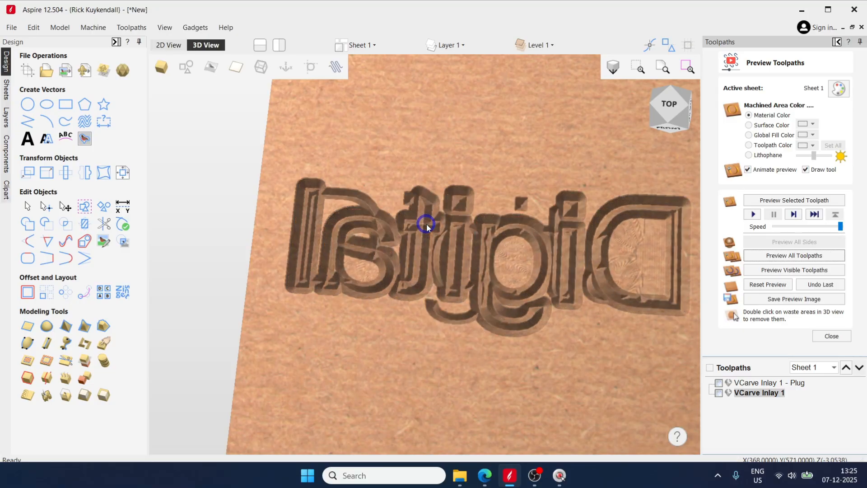
{"action": "left_click_drag", "start_coordinate": [500, 300], "coordinate": [678, 293], "text": "alt"}
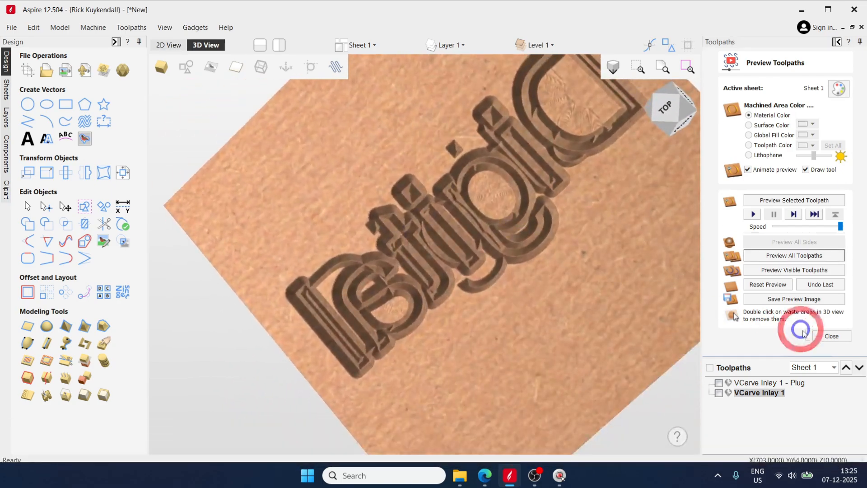
{"action": "left_click", "coordinate": [839, 340]}
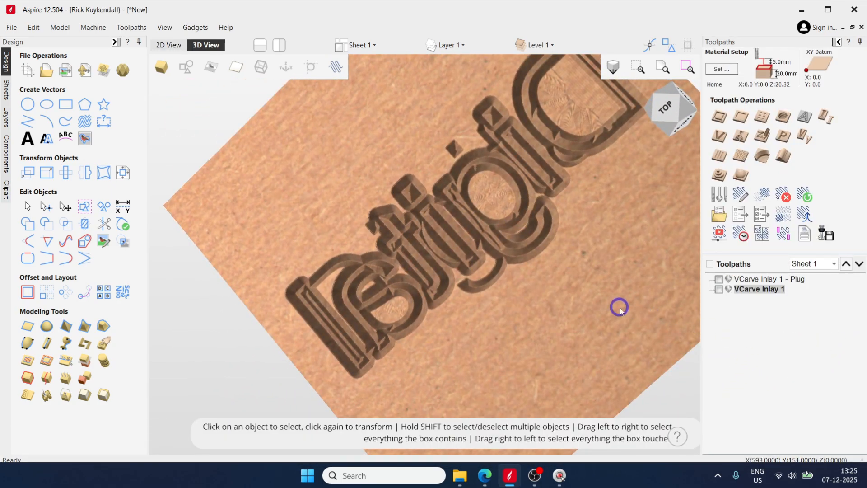
{"action": "left_click", "coordinate": [719, 212]}
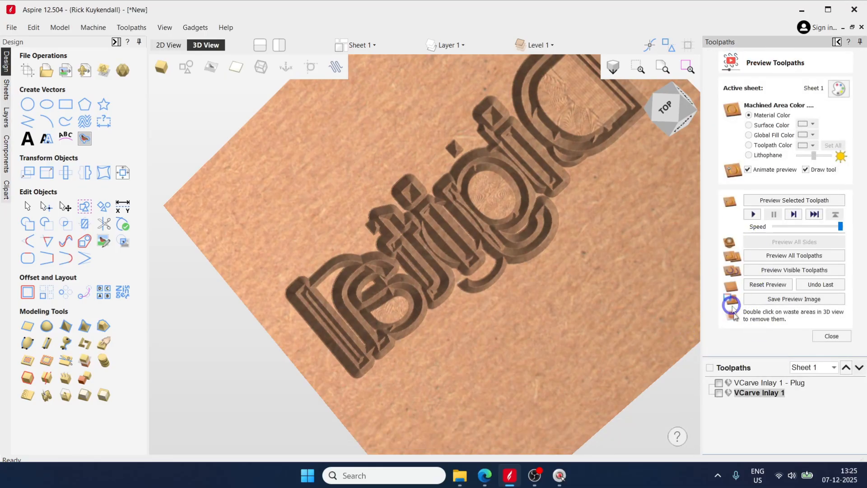
Step: Reset the simulated material, close the toolpath preview, and return to the top view
{"action": "left_click", "coordinate": [764, 284]}
{"action": "left_click", "coordinate": [832, 336]}
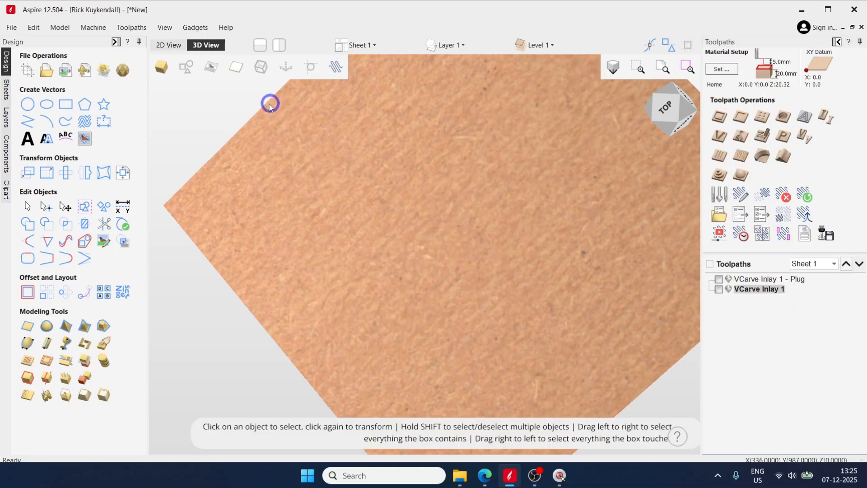
{"action": "left_click", "coordinate": [665, 111]}
Step: Delete both the VCarve Inlay 1 and VCarve Inlay 1 - Plug toolpaths
{"action": "right_click", "coordinate": [746, 288]}
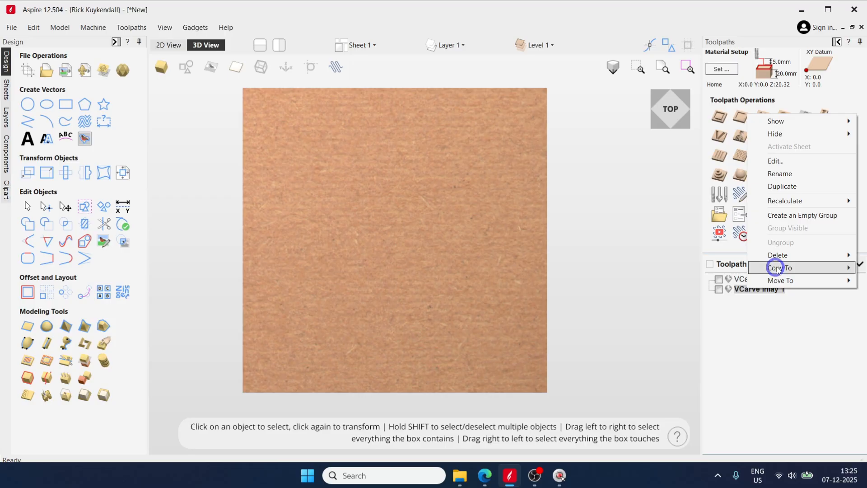
{"action": "mouse_move", "coordinate": [778, 255]}
{"action": "left_click", "coordinate": [725, 255]}
{"action": "right_click", "coordinate": [764, 280]}
{"action": "mouse_move", "coordinate": [790, 424]}
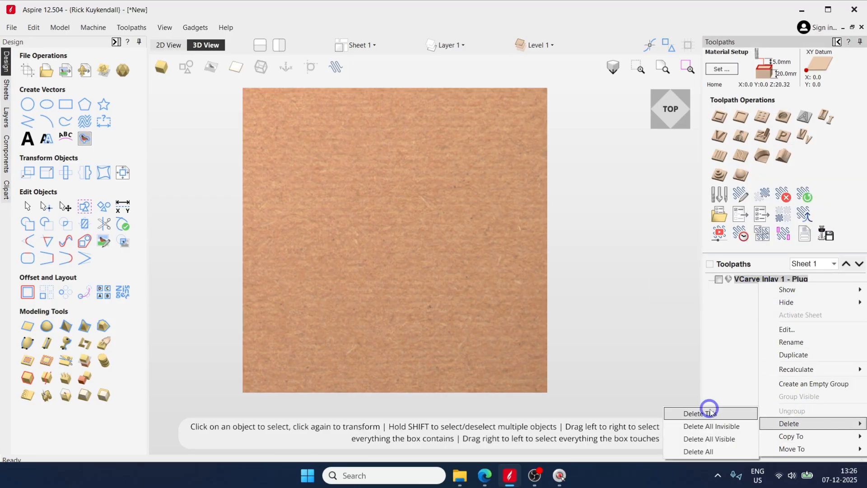
{"action": "left_click", "coordinate": [710, 412]}
{"action": "left_click", "coordinate": [411, 257]}
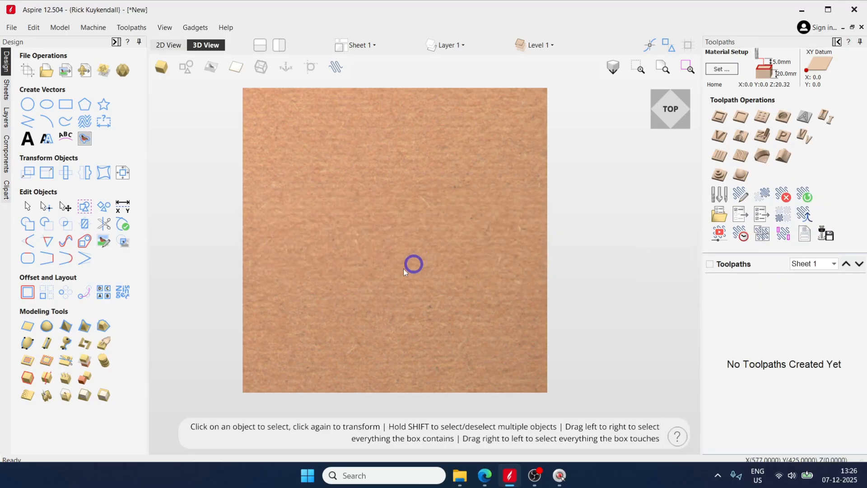
Step: Delete all the overlapping "Digital" vectors in the 2D view
{"action": "left_click", "coordinate": [166, 45]}
{"action": "left_click", "coordinate": [493, 328]}
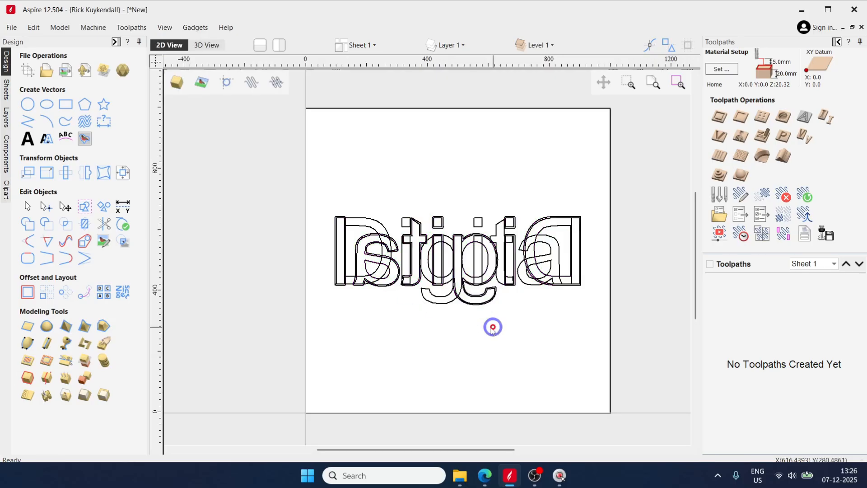
{"action": "key", "text": "ctrl+a"}
{"action": "key", "text": "Delete"}
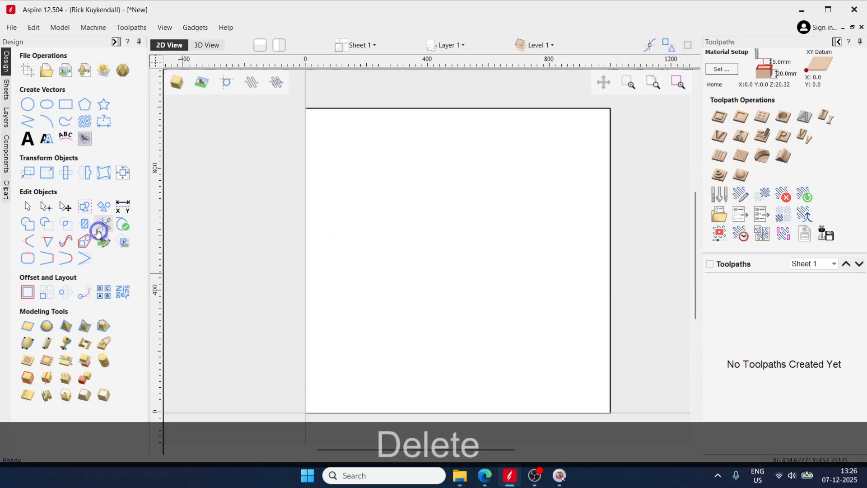
Step: Create the text "Digital" in Arial on the empty sheet and select it
{"action": "left_click", "coordinate": [35, 144]}
{"action": "type", "text": "Digital"}
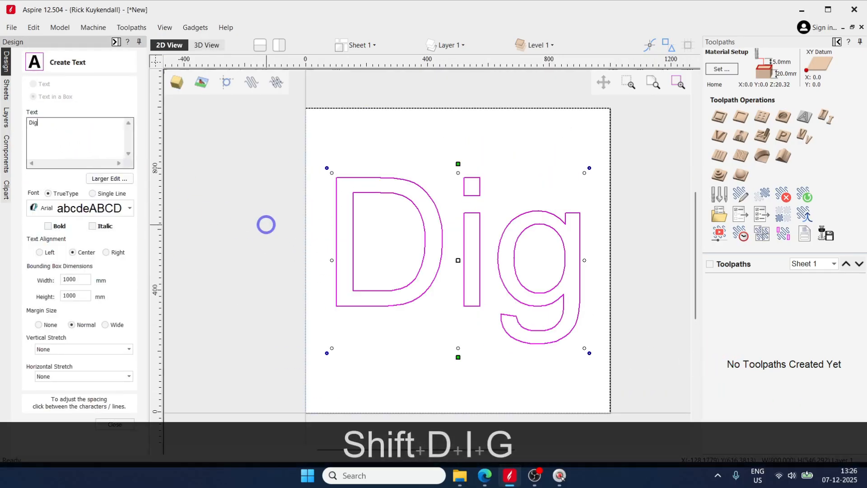
{"action": "key", "text": "Escape"}
{"action": "left_click", "coordinate": [464, 274]}
{"action": "left_click", "coordinate": [461, 272]}
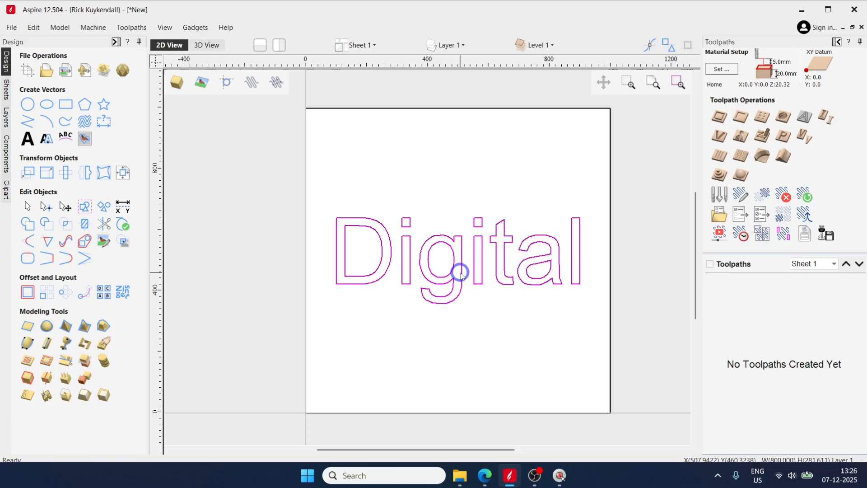
Step: Scale the "Digital" text down to about 720 mm wide and centre it on the sheet
{"action": "key", "text": "t"}
{"action": "left_click_drag", "start_coordinate": [583, 308], "coordinate": [556, 290]}
{"action": "key", "text": "F9"}
{"action": "left_click", "coordinate": [625, 342]}
{"action": "left_click", "coordinate": [255, 17]}
Step: Add Sheet 2 to the job, view it, and make Sheet 1 active again
{"action": "left_click", "coordinate": [358, 45]}
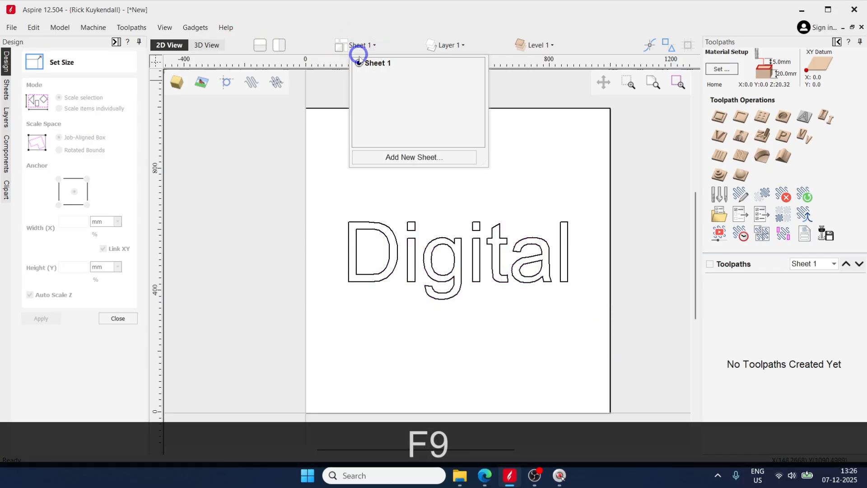
{"action": "left_click", "coordinate": [397, 156]}
{"action": "left_click", "coordinate": [379, 75]}
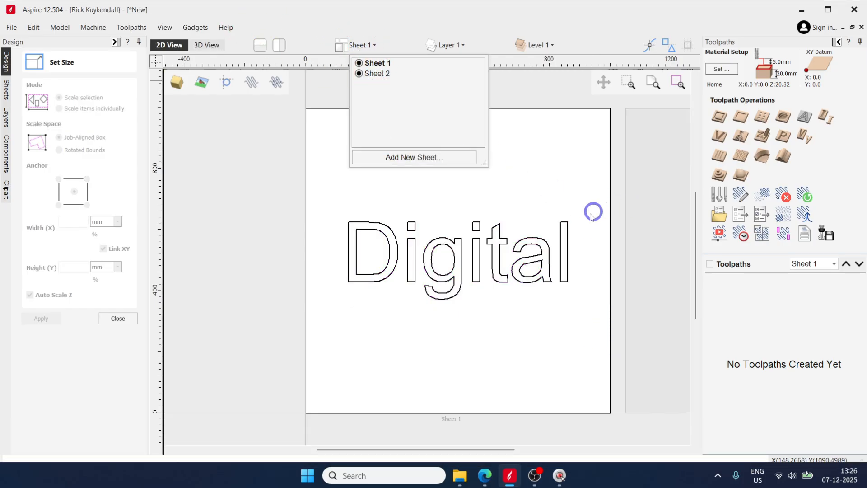
{"action": "left_click", "coordinate": [631, 251]}
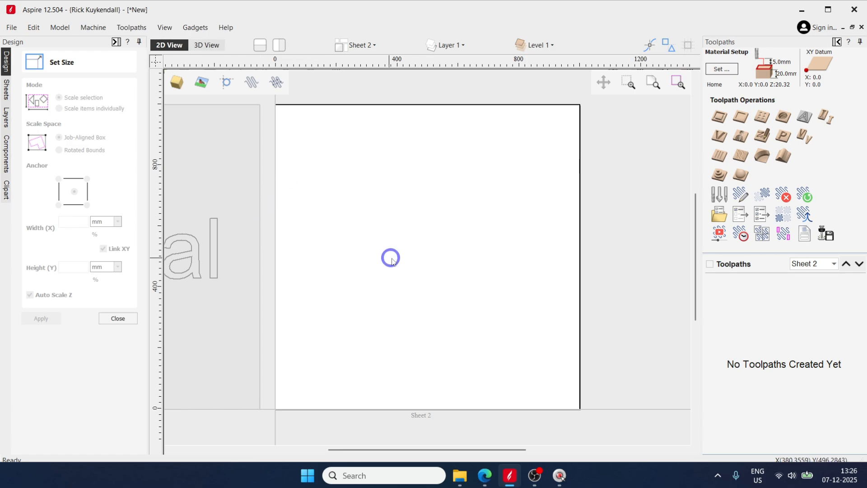
{"action": "scroll", "coordinate": [387, 258], "scroll_direction": "down", "scroll_amount": 3}
{"action": "left_click", "coordinate": [252, 298]}
{"action": "double_click", "coordinate": [262, 295]}
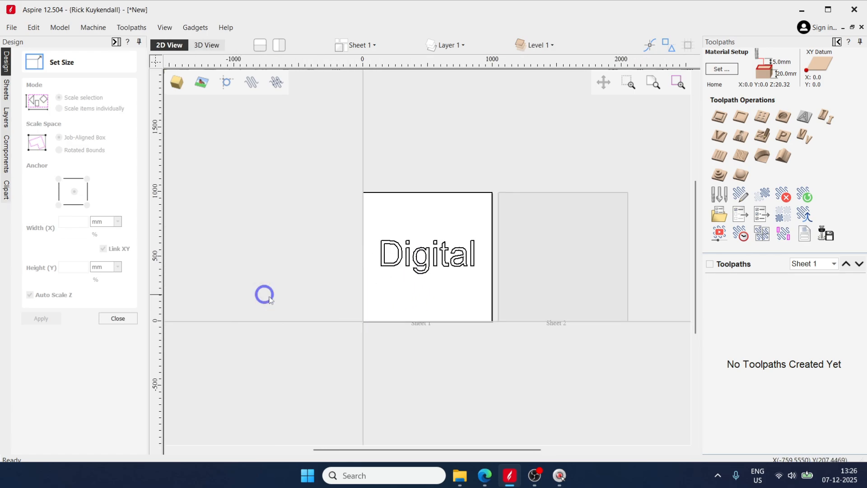
Step: Start a VCarve Inlay toolpath for the "Digital" text with pocket depth 21 mm and glue gap 2 mm
{"action": "scroll", "coordinate": [469, 319], "scroll_direction": "up", "scroll_amount": 2}
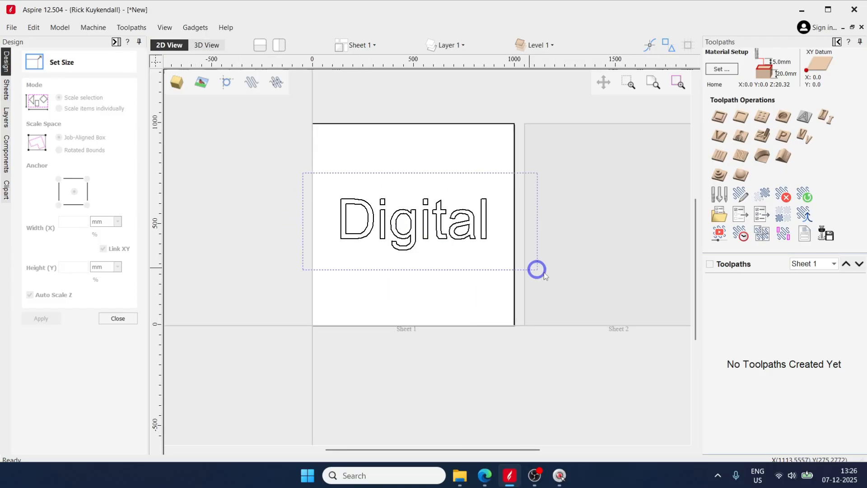
{"action": "left_click_drag", "start_coordinate": [530, 269], "coordinate": [519, 272]}
{"action": "left_click", "coordinate": [804, 135]}
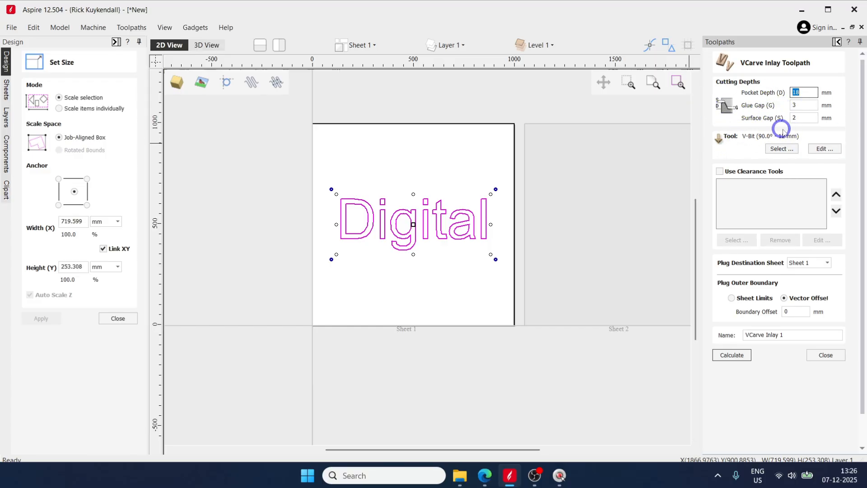
{"action": "key", "text": "BackSpace"}
{"action": "key", "text": "BackSpace"}
{"action": "key", "text": "BackSpace"}
{"action": "key", "text": "BackSpace"}
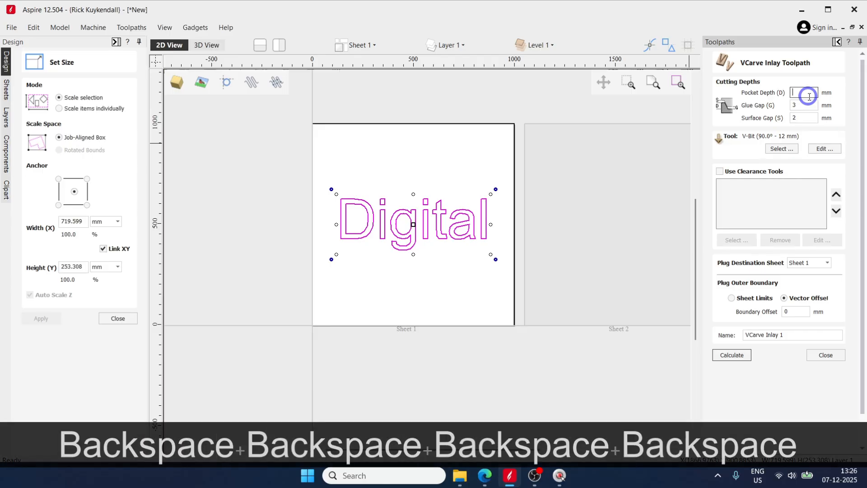
{"action": "type", "text": "21"}
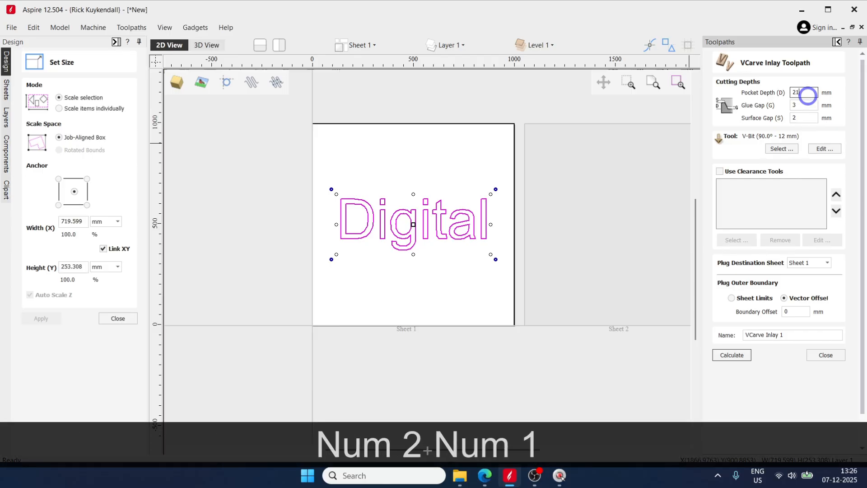
{"action": "left_click", "coordinate": [802, 107]}
{"action": "key", "text": "BackSpace"}
{"action": "type", "text": "2"}
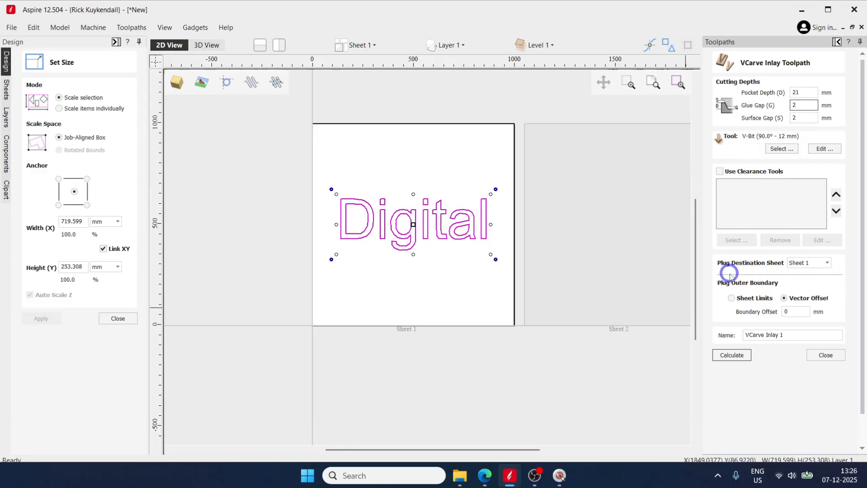
Step: Set the plug destination to Sheet 2, try Sheet Limits, and return the plug outer boundary to Vector Offset
{"action": "left_click", "coordinate": [817, 263]}
{"action": "left_click", "coordinate": [809, 276]}
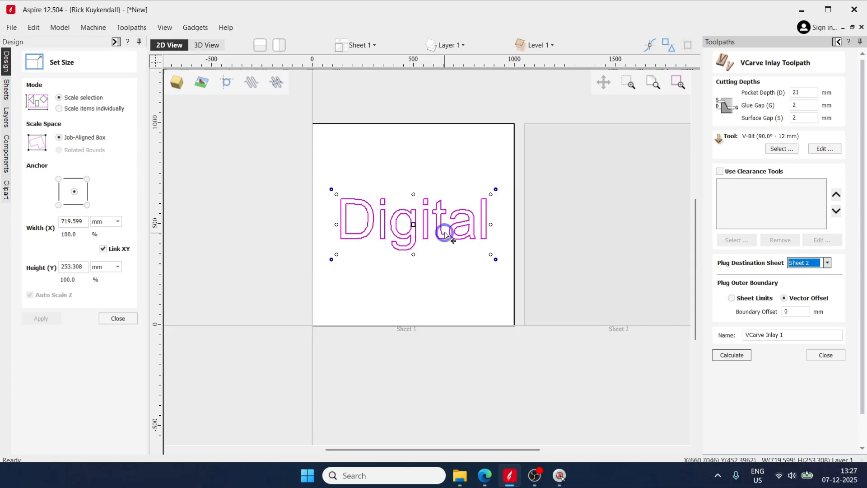
{"action": "left_click", "coordinate": [732, 298]}
{"action": "scroll", "coordinate": [556, 229], "scroll_direction": "down", "scroll_amount": 2}
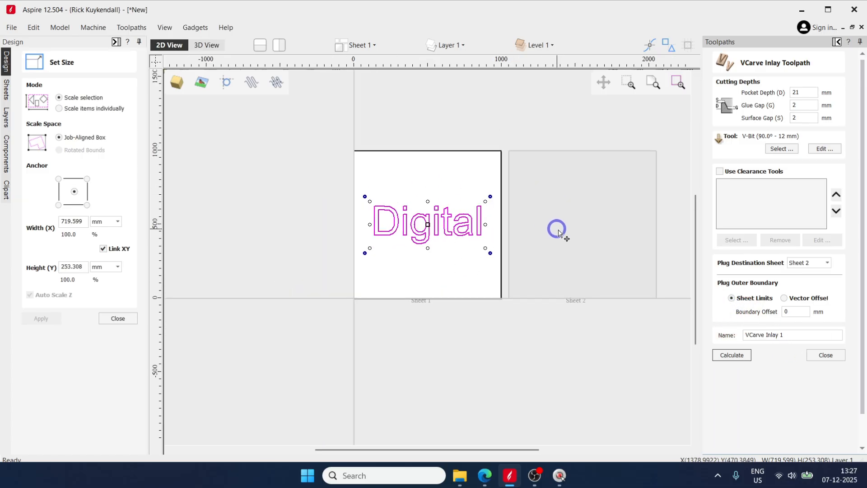
{"action": "scroll", "coordinate": [526, 193], "scroll_direction": "up", "scroll_amount": 3}
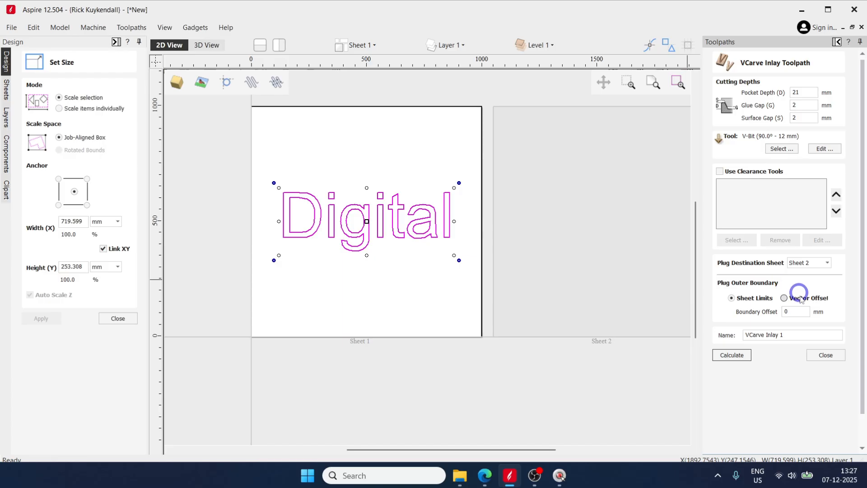
{"action": "left_click", "coordinate": [784, 298]}
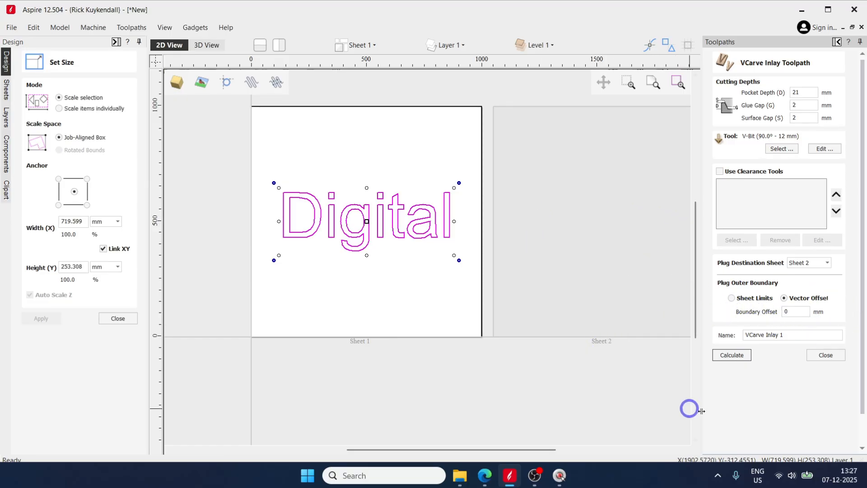
Step: Calculate the inlay toolpaths, accepting the cut-through and insufficient glue gap warnings
{"action": "left_click", "coordinate": [740, 357]}
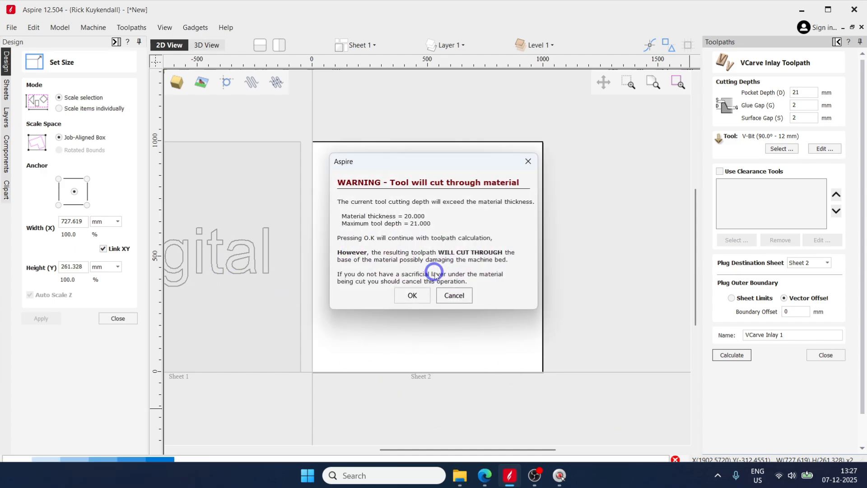
{"action": "left_click", "coordinate": [412, 295]}
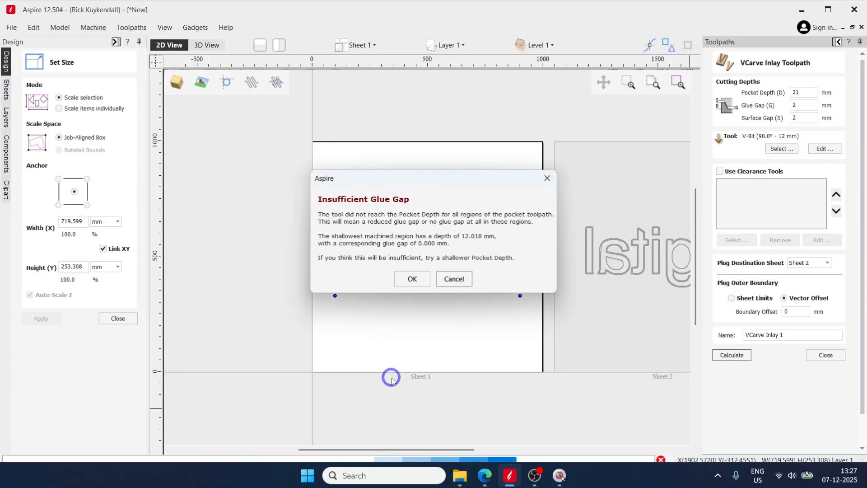
{"action": "left_click", "coordinate": [411, 277]}
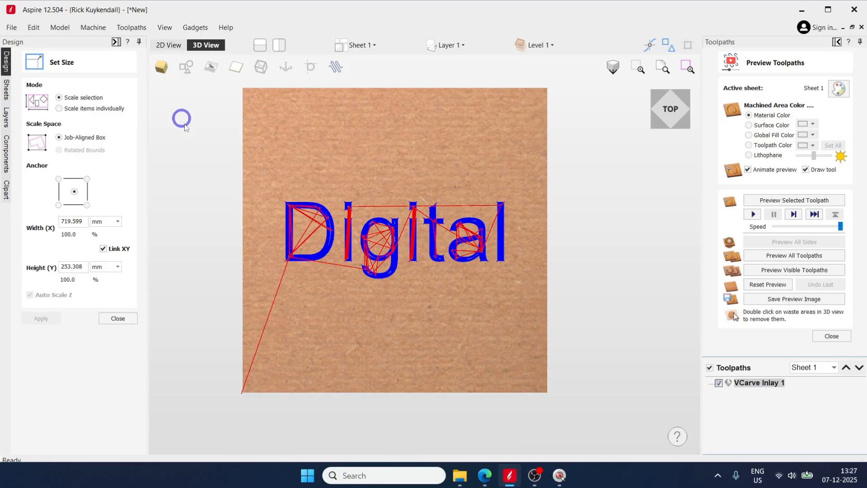
Step: Simulate the pocket toolpath on Sheet 1, inspect the carved letters up close at an angle, and return to the top view
{"action": "left_click", "coordinate": [761, 257]}
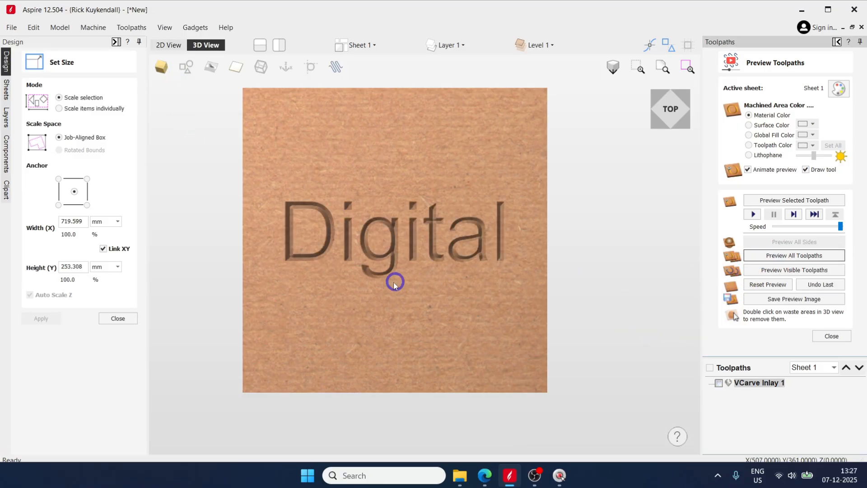
{"action": "scroll", "coordinate": [312, 237], "scroll_direction": "up", "scroll_amount": 6}
{"action": "scroll", "coordinate": [331, 312], "scroll_direction": "down", "scroll_amount": 3}
{"action": "scroll", "coordinate": [330, 310], "scroll_direction": "up", "scroll_amount": 3}
{"action": "left_click_drag", "start_coordinate": [331, 310], "coordinate": [192, 82], "text": "alt"}
{"action": "left_click_drag", "start_coordinate": [496, 408], "coordinate": [566, 390], "text": "alt"}
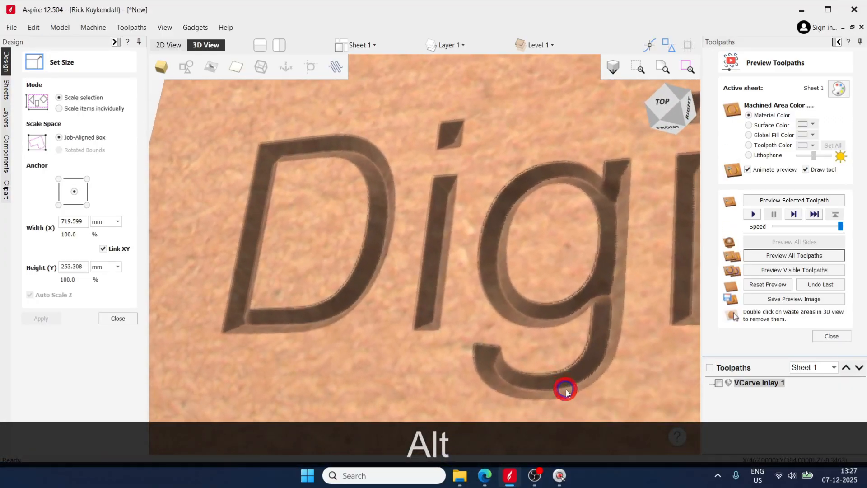
{"action": "left_click", "coordinate": [658, 126]}
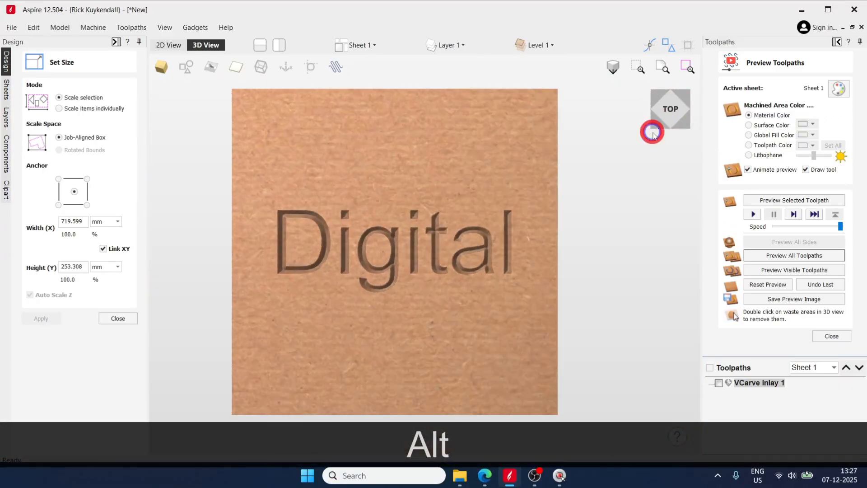
Step: Make Sheet 2 active and simulate its VCarve Inlay 1 - Plug toolpath in the 3D view
{"action": "left_click", "coordinate": [167, 46]}
{"action": "left_click", "coordinate": [598, 316]}
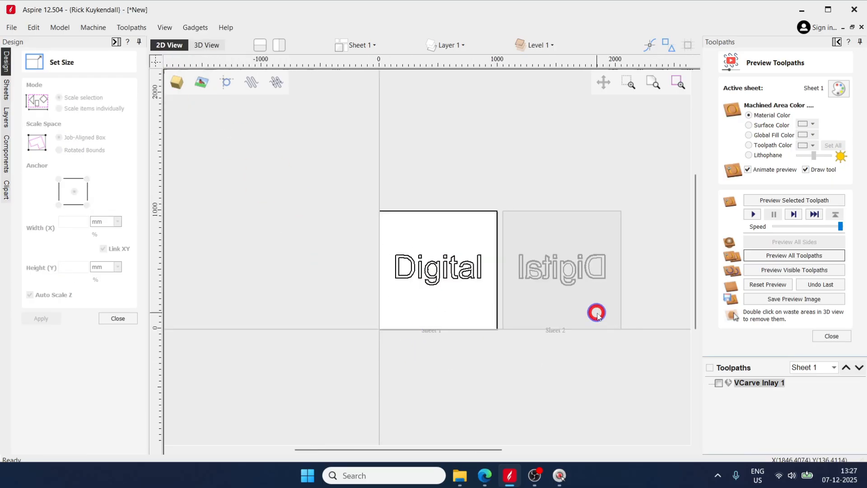
{"action": "left_click", "coordinate": [597, 317]}
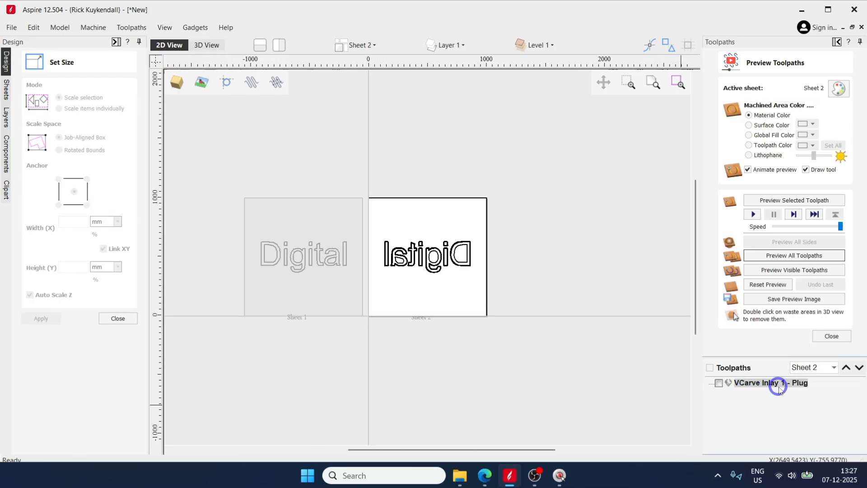
{"action": "left_click", "coordinate": [200, 50]}
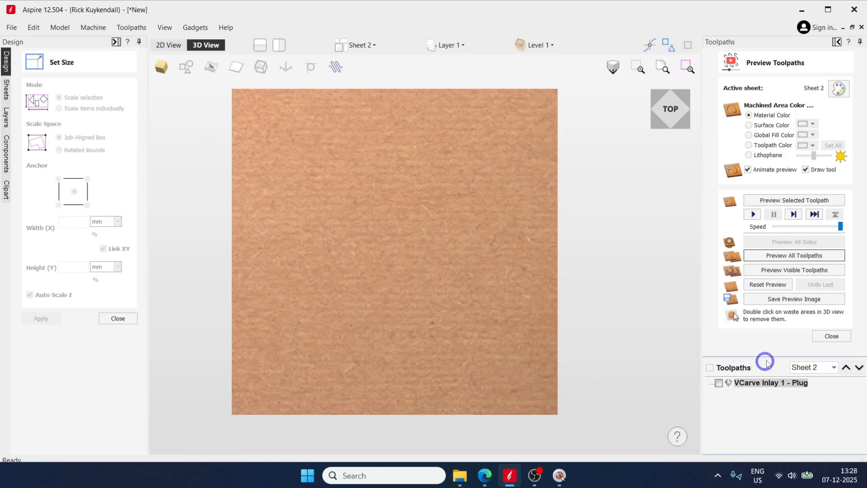
{"action": "left_click", "coordinate": [771, 258]}
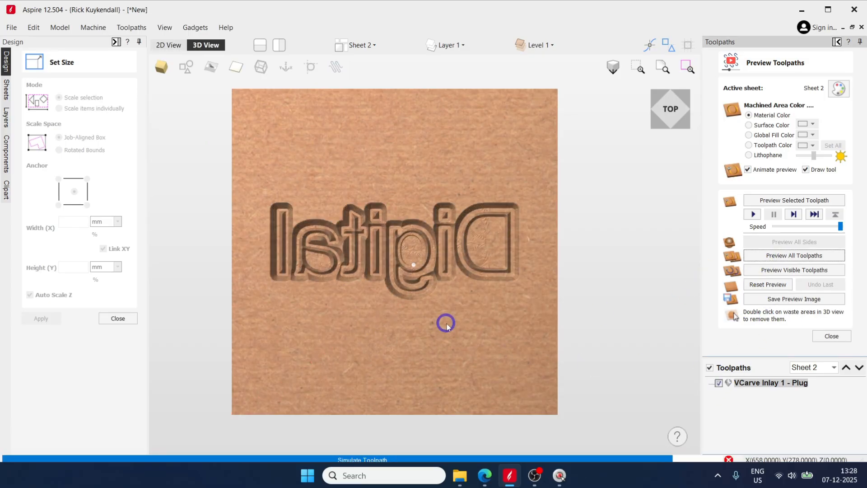
Step: Remove the waste material around the mirrored plug letters in the 3D preview
{"action": "left_click_drag", "start_coordinate": [353, 298], "coordinate": [473, 296]}
{"action": "double_click", "coordinate": [373, 316]}
{"action": "scroll", "coordinate": [473, 296], "scroll_direction": "down", "scroll_amount": 5}
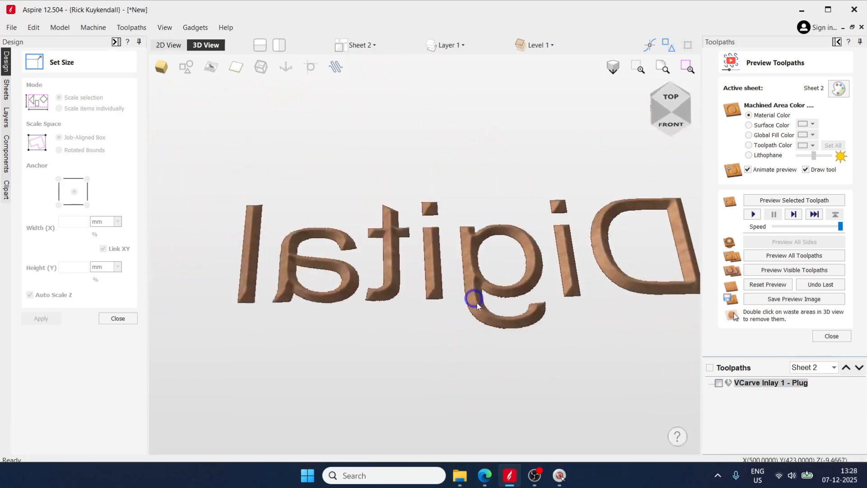
Step: Inspect the freed mirrored plug letters from several angles and distances, and return to the 2D view
{"action": "left_click_drag", "start_coordinate": [577, 291], "coordinate": [703, 235]}
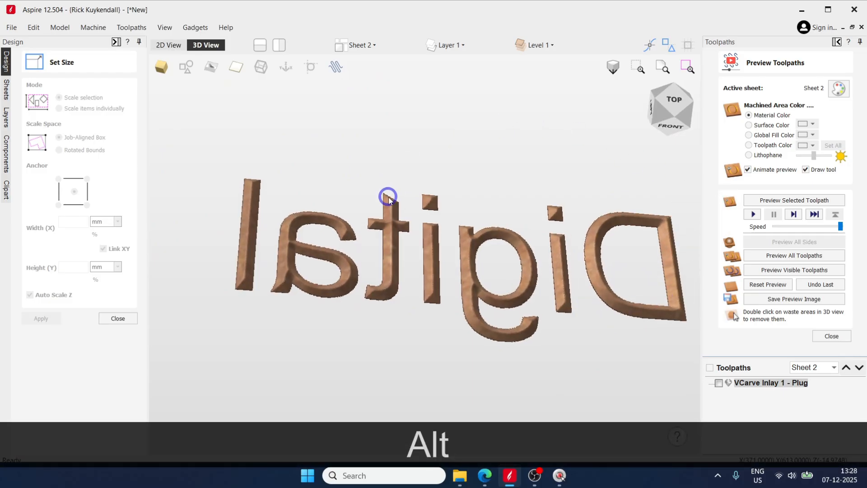
{"action": "left_click_drag", "start_coordinate": [610, 264], "coordinate": [399, 249]}
{"action": "scroll", "coordinate": [399, 248], "scroll_direction": "up", "scroll_amount": 4}
{"action": "left_click_drag", "start_coordinate": [348, 260], "coordinate": [351, 234]}
{"action": "scroll", "coordinate": [397, 253], "scroll_direction": "down", "scroll_amount": 4}
{"action": "left_click_drag", "start_coordinate": [428, 271], "coordinate": [560, 262]}
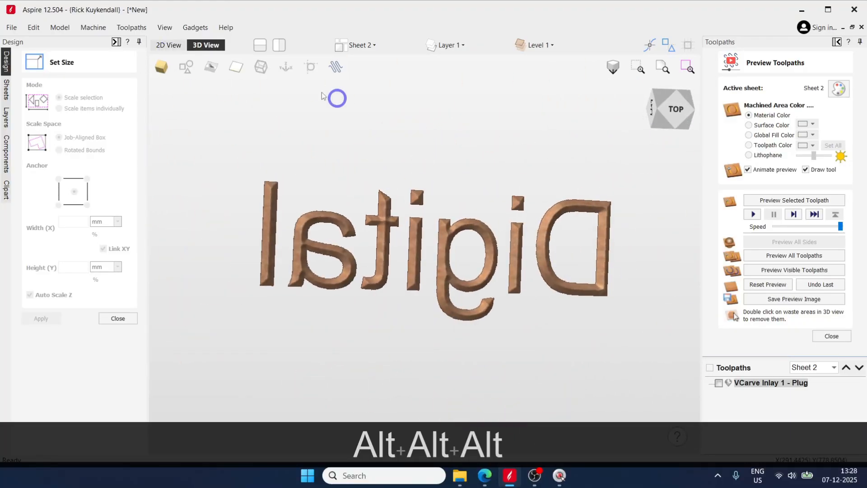
{"action": "left_click", "coordinate": [169, 44]}
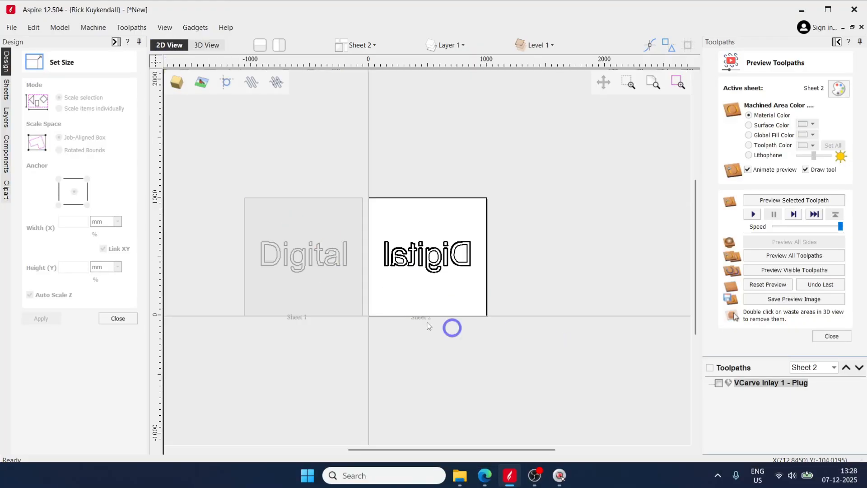
Step: Make Sheet 1 active, simulate all its toolpaths, inspect the carved letters in 3D, and return to the 2D view
{"action": "left_click", "coordinate": [292, 277]}
{"action": "left_click", "coordinate": [206, 45]}
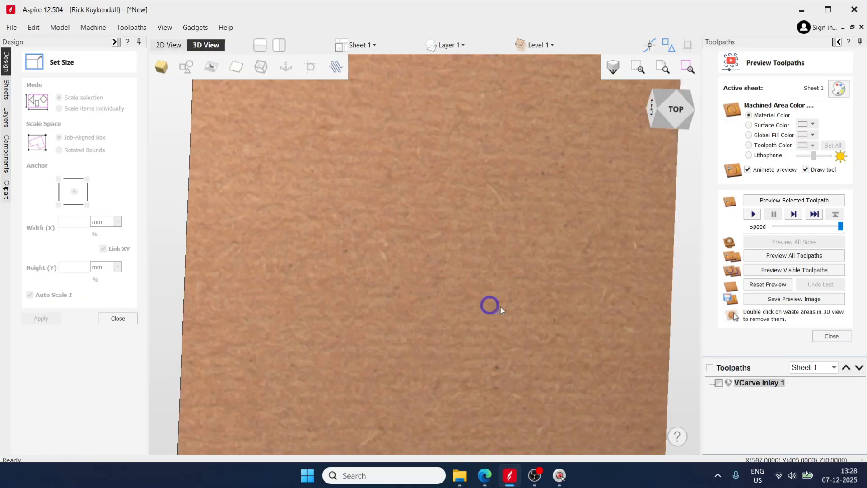
{"action": "left_click", "coordinate": [771, 255]}
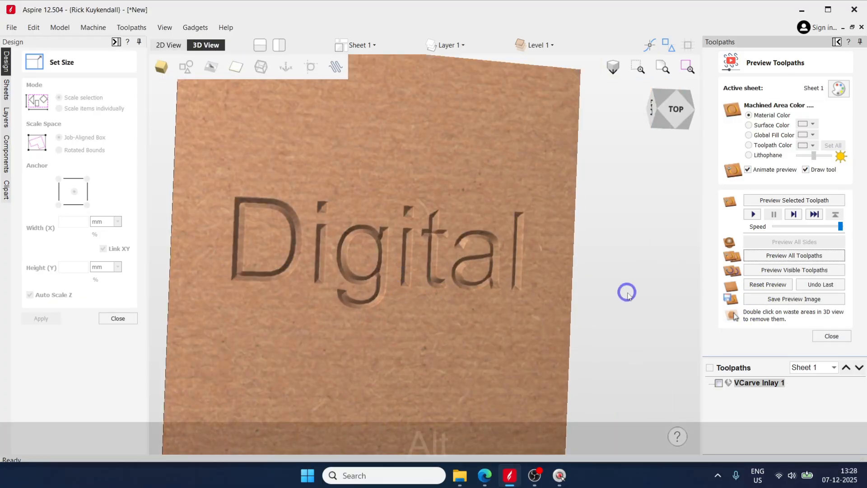
{"action": "left_click_drag", "start_coordinate": [625, 292], "coordinate": [584, 264], "text": "alt"}
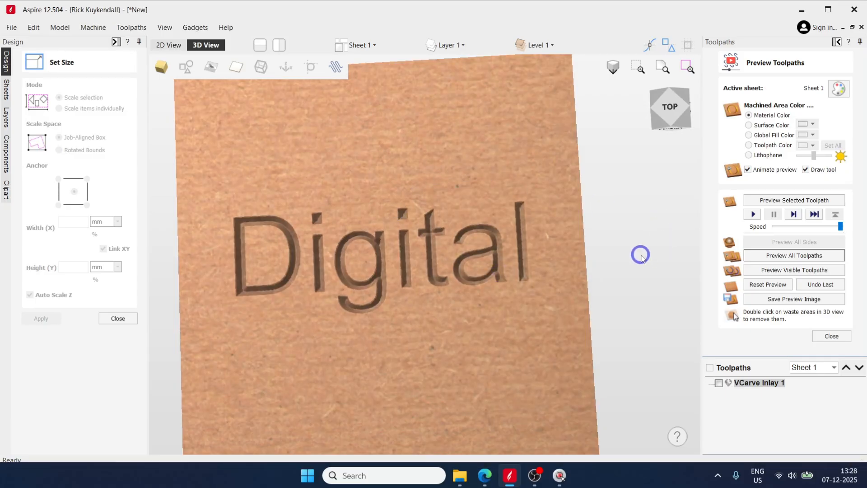
{"action": "left_click", "coordinate": [832, 336]}
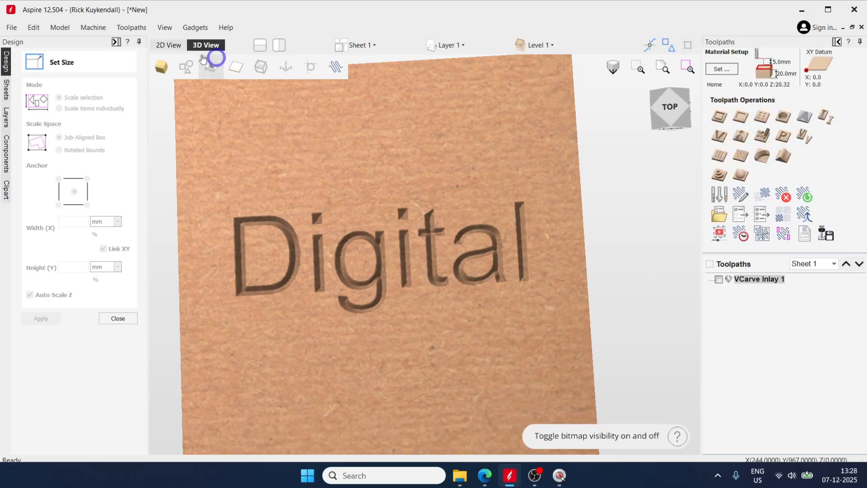
{"action": "left_click", "coordinate": [169, 44]}
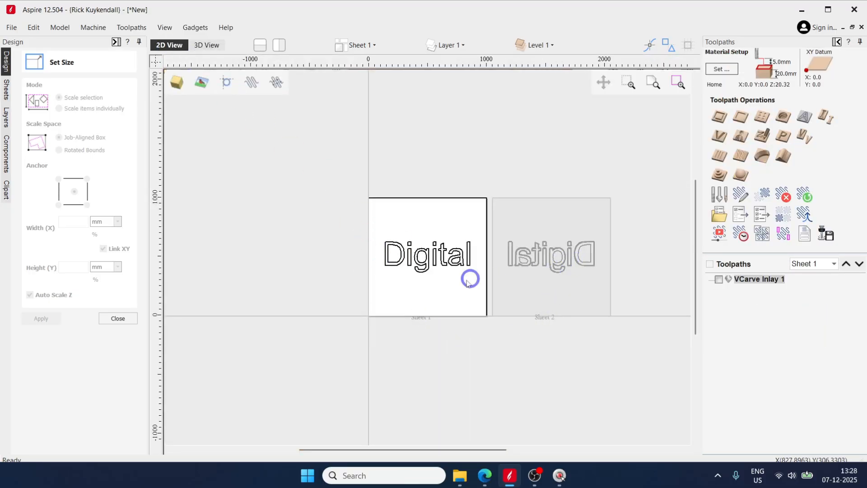
Step: Make Sheet 2 active, simulate its plug toolpath, clear the waste material around the mirrored letters, and return to the 2D view
{"action": "left_click", "coordinate": [527, 301]}
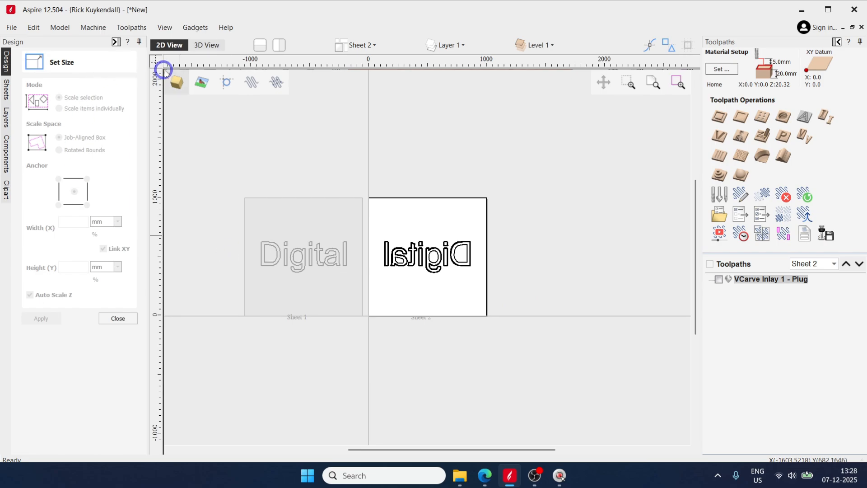
{"action": "left_click", "coordinate": [207, 45]}
{"action": "left_click", "coordinate": [720, 233]}
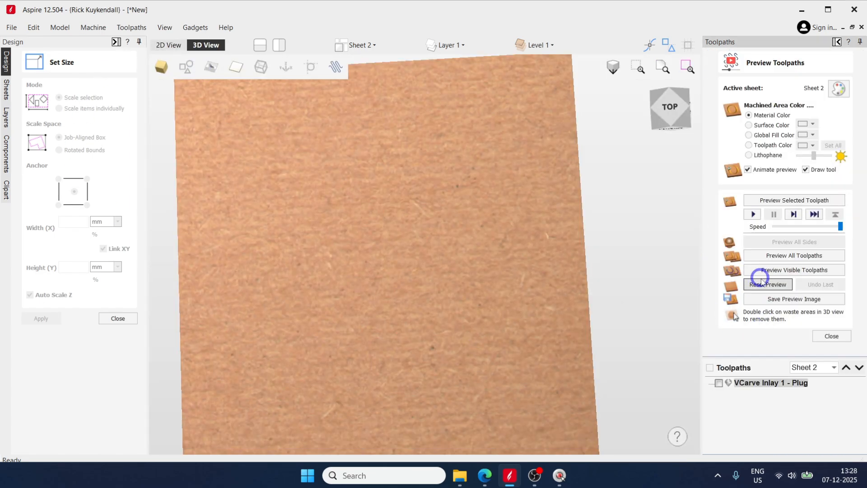
{"action": "left_click", "coordinate": [752, 270]}
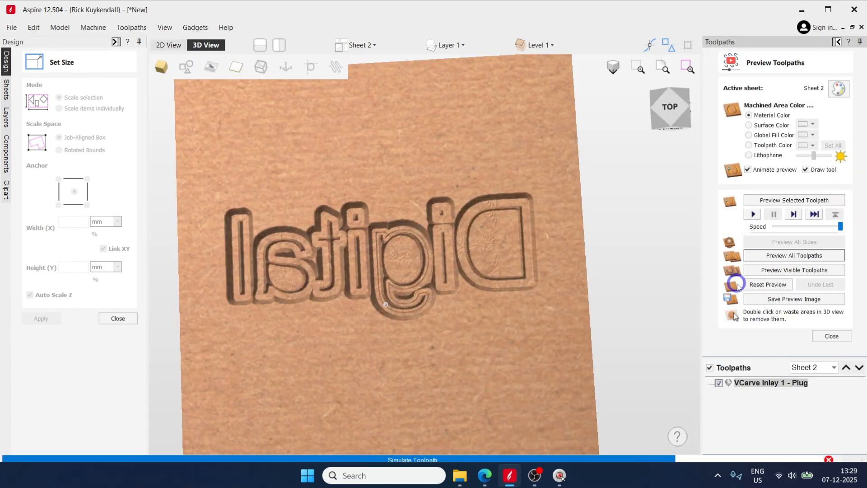
{"action": "double_click", "coordinate": [438, 352]}
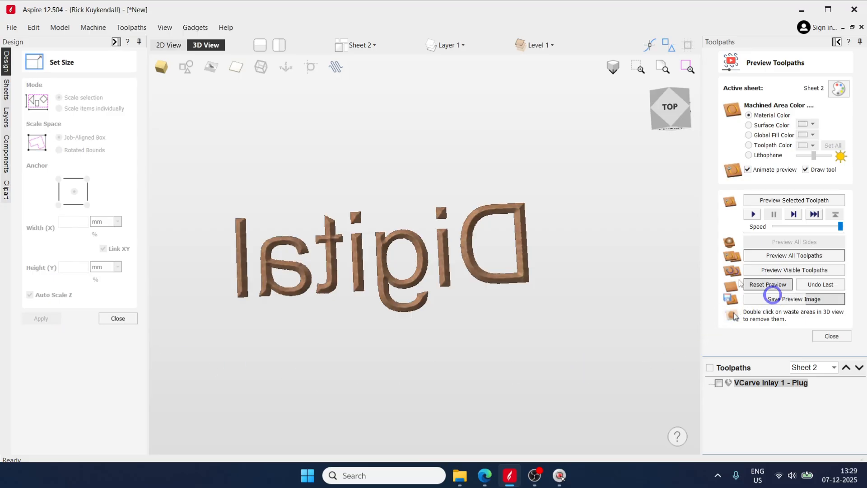
{"action": "left_click", "coordinate": [168, 44]}
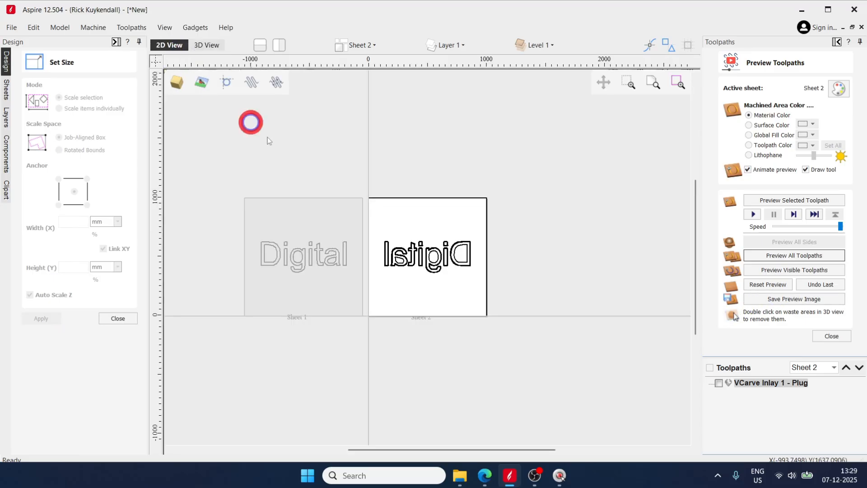
Step: Close the toolpath preview and delete the VCarve Inlay 1 toolpath from Sheet 1
{"action": "left_click", "coordinate": [339, 310]}
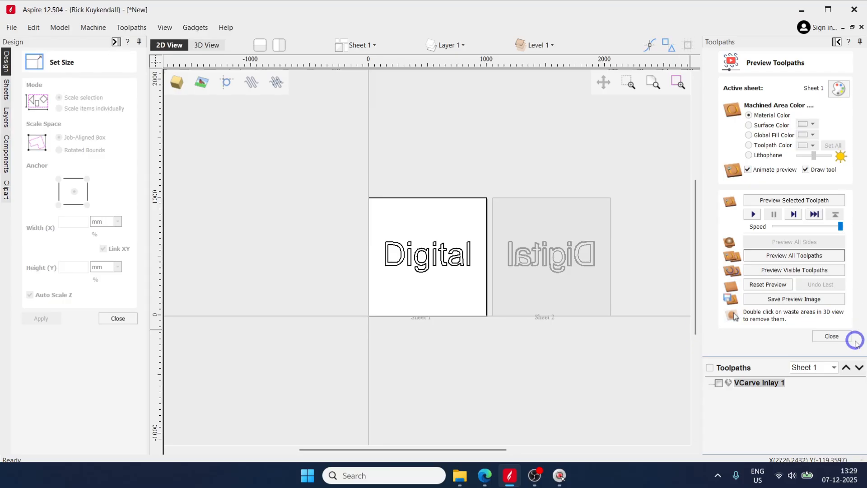
{"action": "left_click", "coordinate": [834, 338]}
{"action": "right_click", "coordinate": [763, 278]}
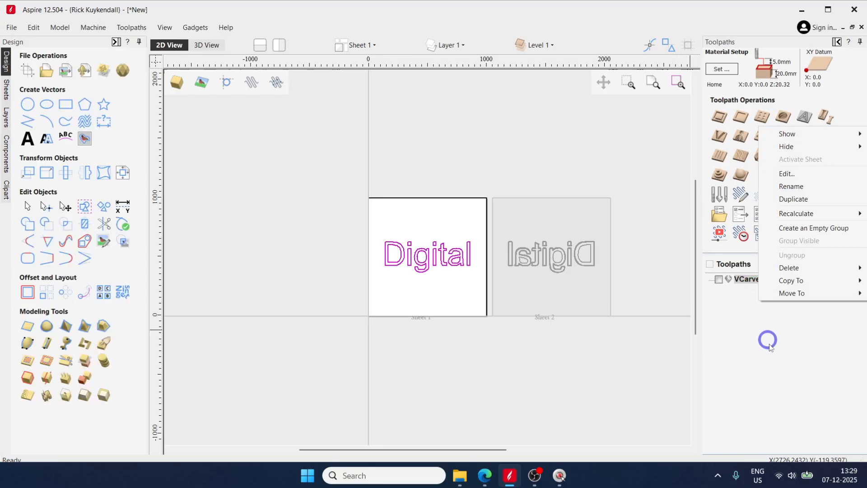
{"action": "mouse_move", "coordinate": [789, 269]}
{"action": "left_click", "coordinate": [748, 270]}
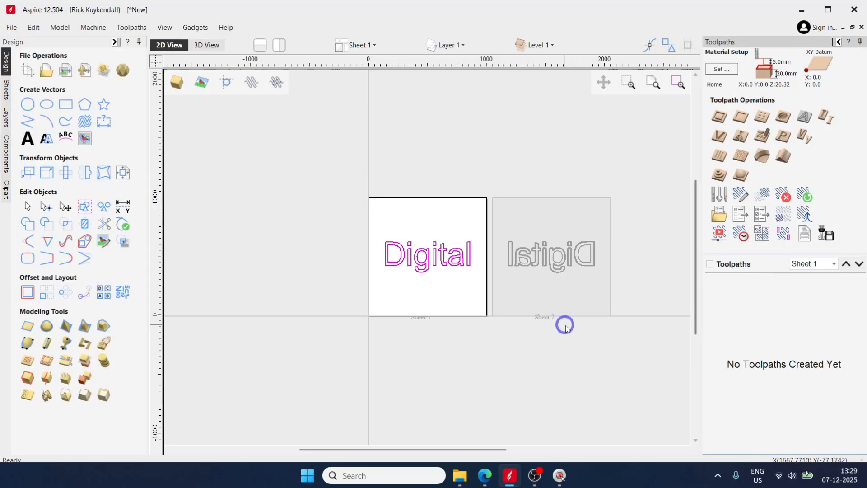
Step: On Sheet 2, delete the VCarve Inlay 1 - Plug toolpath and the mirrored "Digital" vectors
{"action": "left_click", "coordinate": [544, 284]}
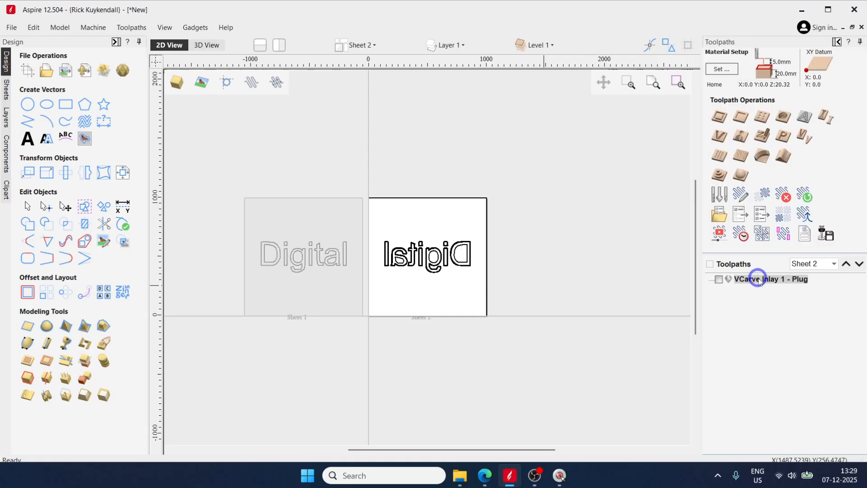
{"action": "right_click", "coordinate": [759, 280]}
{"action": "mouse_move", "coordinate": [794, 420]}
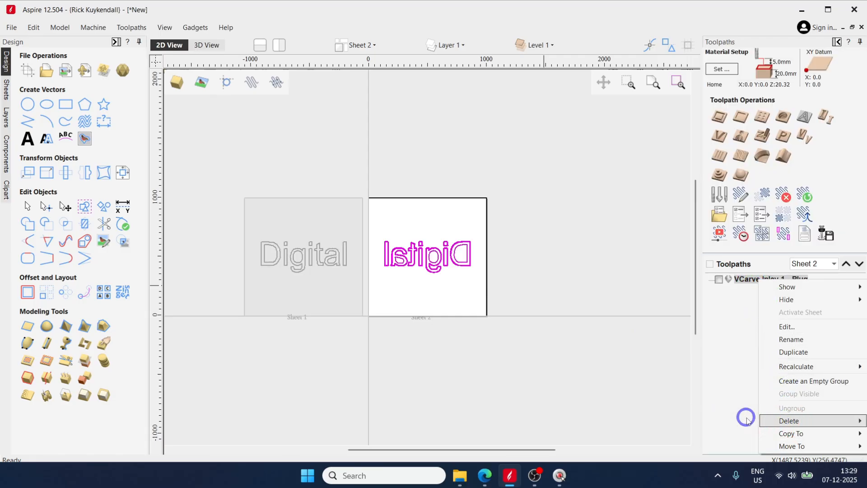
{"action": "left_click", "coordinate": [705, 414]}
{"action": "left_click", "coordinate": [406, 258]}
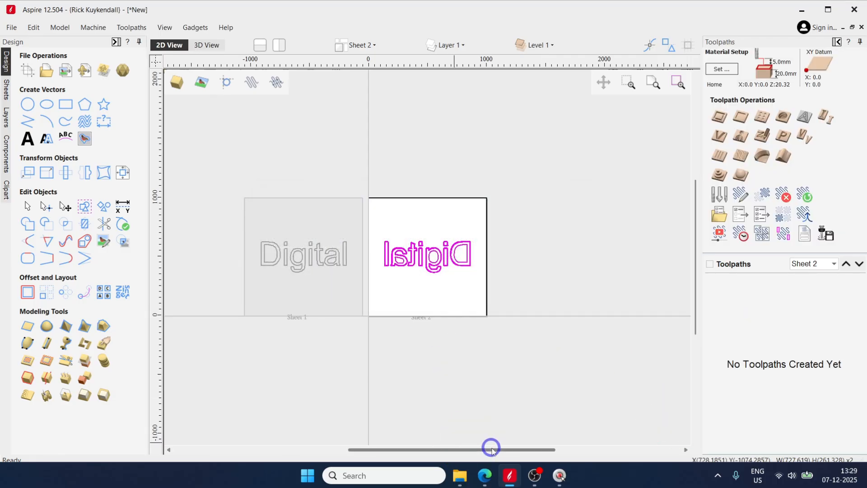
{"action": "left_click", "coordinate": [380, 228]}
{"action": "key", "text": "Delete"}
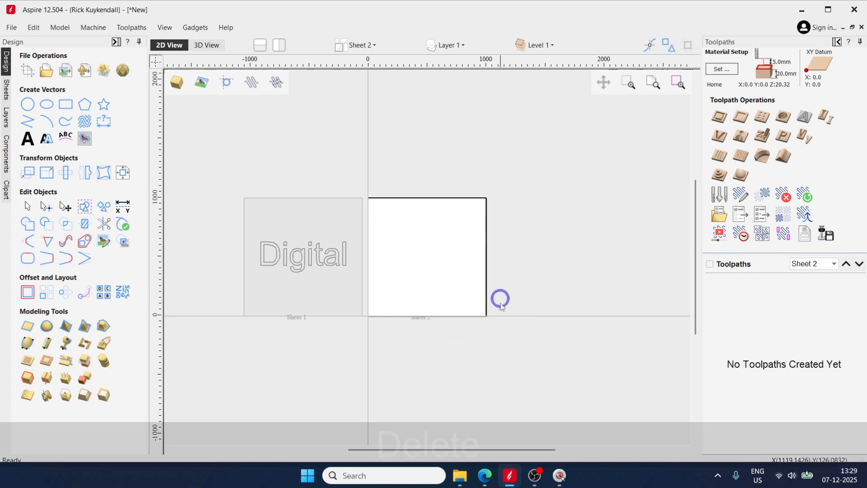
Step: Start a VCarve Inlay toolpath for the "Digital" text on Sheet 1 and set its pocket depth to 19 mm
{"action": "left_click", "coordinate": [352, 295]}
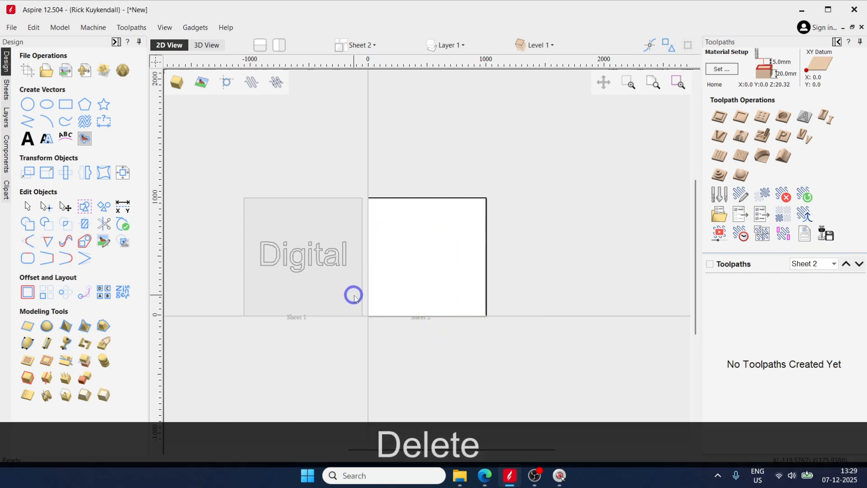
{"action": "scroll", "coordinate": [380, 344], "scroll_direction": "up", "scroll_amount": 4}
{"action": "double_click", "coordinate": [269, 275]}
{"action": "scroll", "coordinate": [298, 257], "scroll_direction": "down", "scroll_amount": 2}
{"action": "left_click_drag", "start_coordinate": [330, 218], "coordinate": [499, 319]}
{"action": "left_click", "coordinate": [810, 136]}
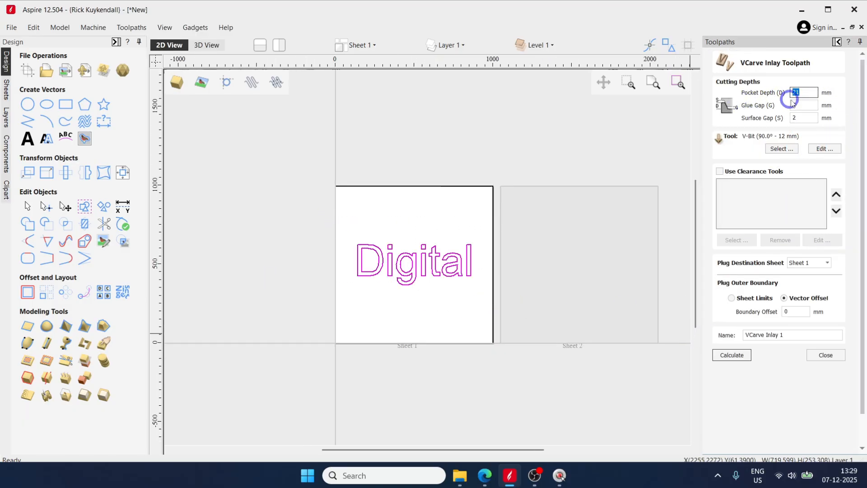
{"action": "key", "text": "BackSpace"}
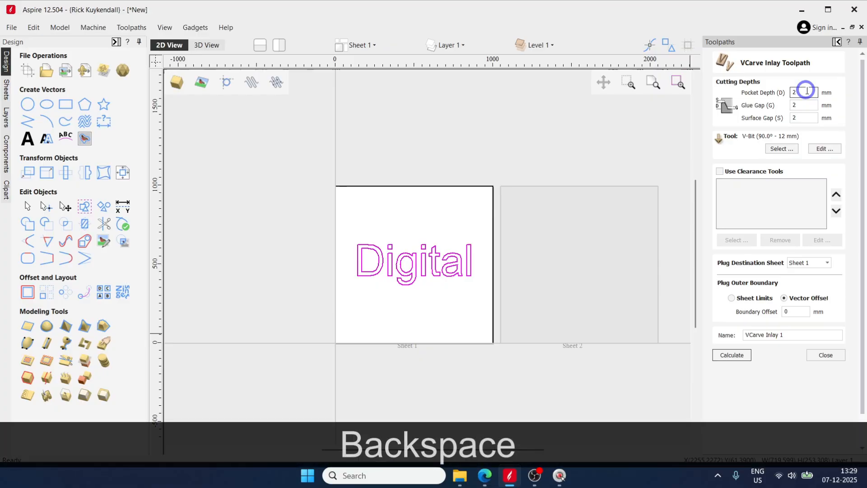
{"action": "type", "text": "19"}
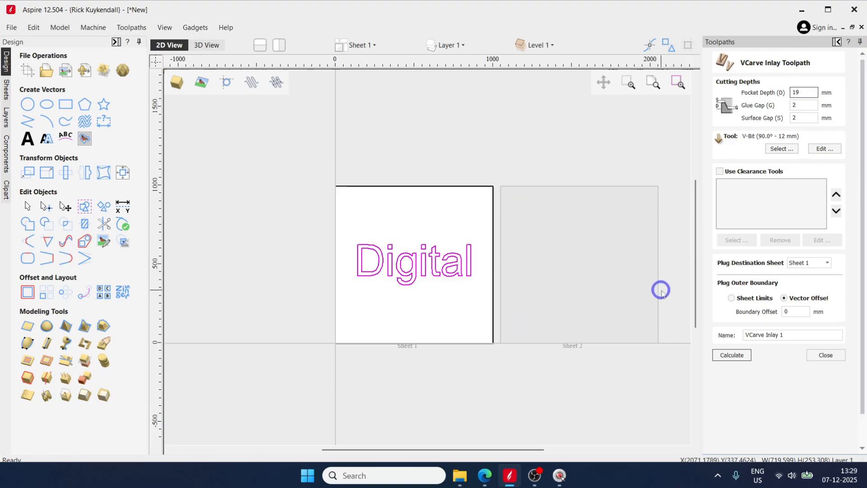
Step: Calculate the inlay with Sheet 2 as the plug destination and Sheet Limits as the plug's outer boundary
{"action": "left_click", "coordinate": [823, 265]}
{"action": "left_click", "coordinate": [811, 278]}
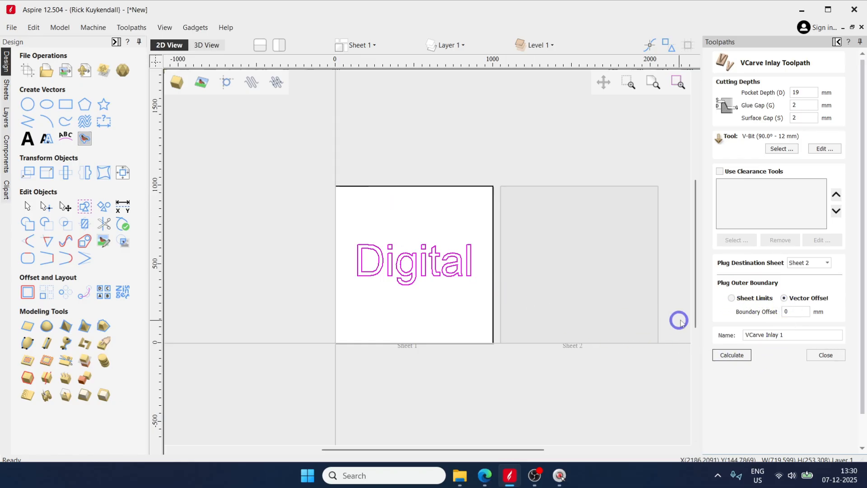
{"action": "left_click", "coordinate": [733, 354]}
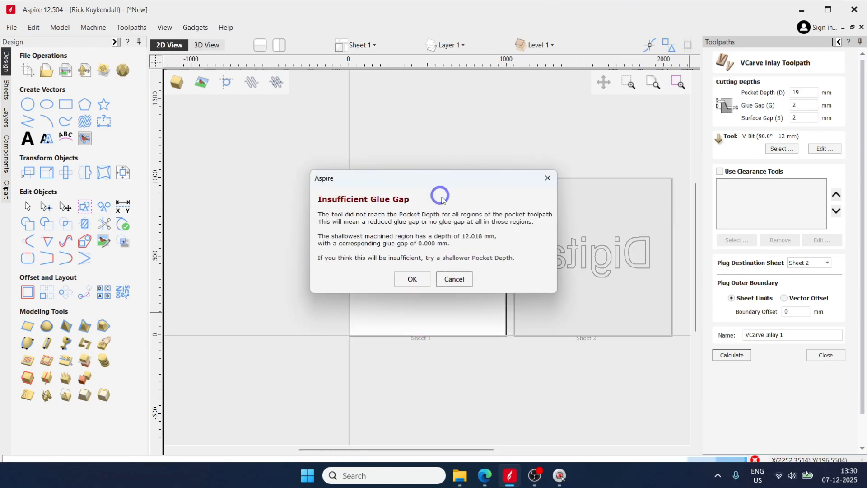
{"action": "left_click", "coordinate": [422, 281]}
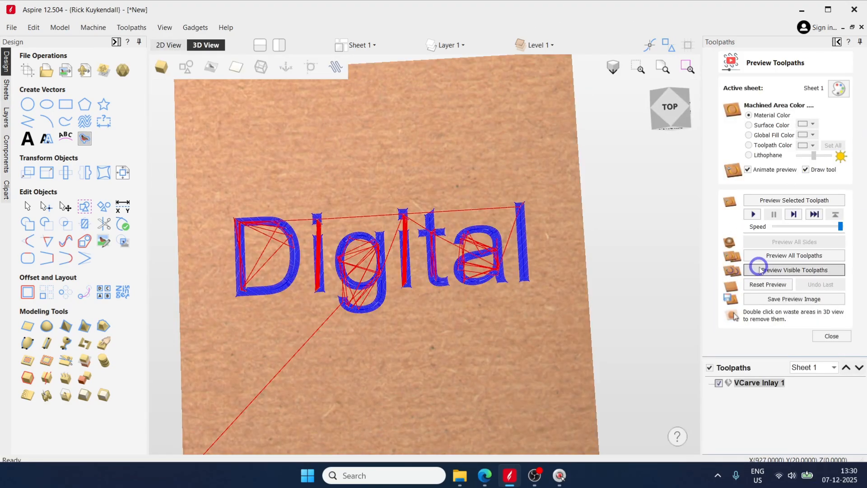
Step: Simulate the new pocket toolpath on Sheet 1 and inspect the carved letters up close at an angle
{"action": "left_click", "coordinate": [768, 256]}
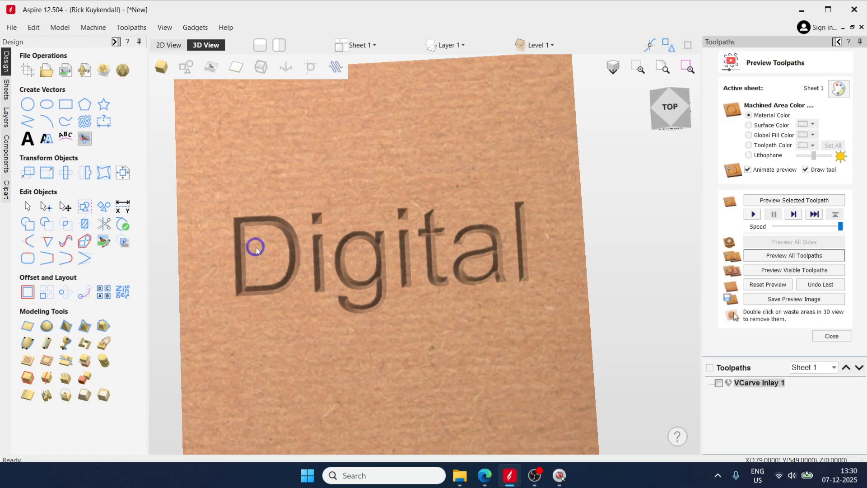
{"action": "scroll", "coordinate": [320, 272], "scroll_direction": "up", "scroll_amount": 5}
{"action": "left_click_drag", "start_coordinate": [304, 289], "coordinate": [411, 238], "text": "alt"}
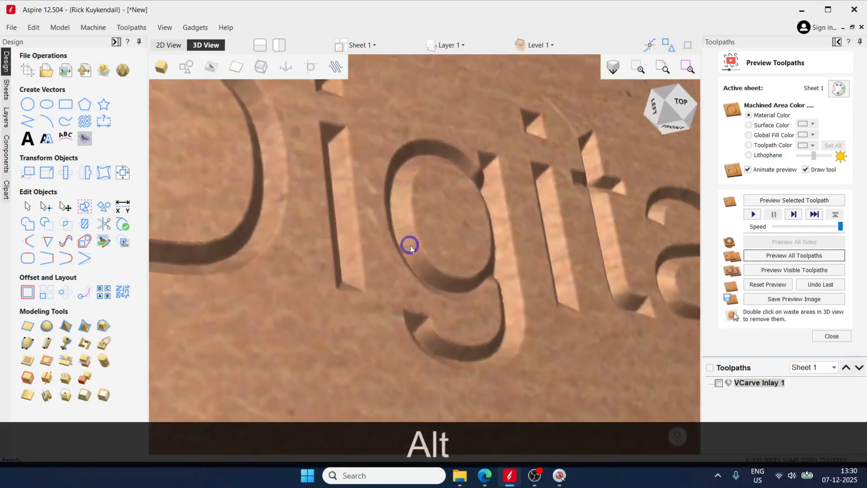
{"action": "scroll", "coordinate": [411, 238], "scroll_direction": "down", "scroll_amount": 5}
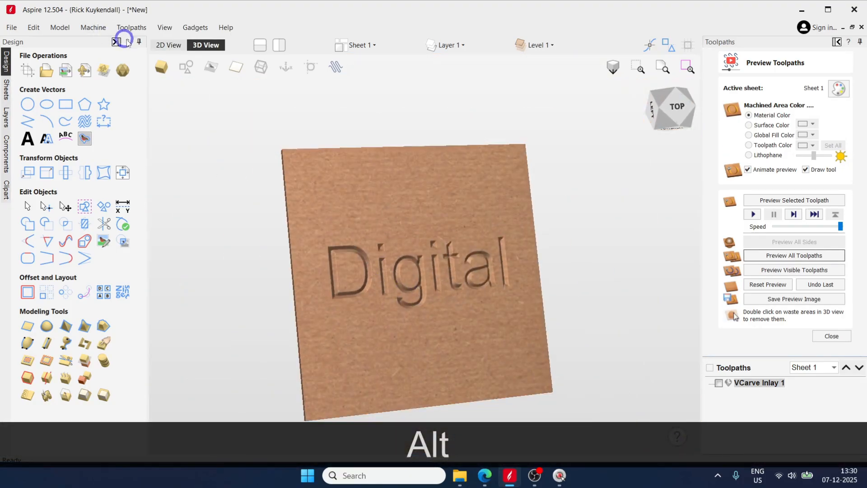
Step: Make Sheet 2 active and run the simulation of its VCarve Inlay 1 - Plug toolpath at a slightly reduced speed in 3D
{"action": "left_click", "coordinate": [168, 44]}
{"action": "scroll", "coordinate": [587, 325], "scroll_direction": "down", "scroll_amount": 2}
{"action": "left_click", "coordinate": [586, 296]}
{"action": "left_click", "coordinate": [585, 297]}
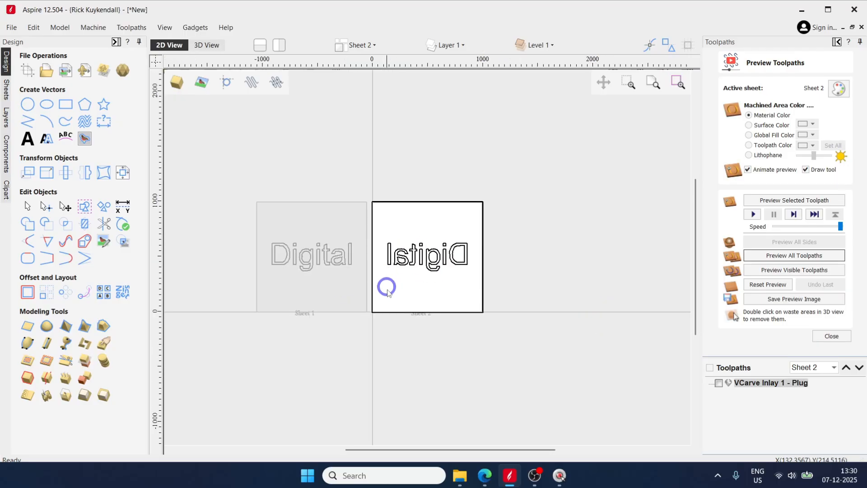
{"action": "left_click", "coordinate": [206, 45]}
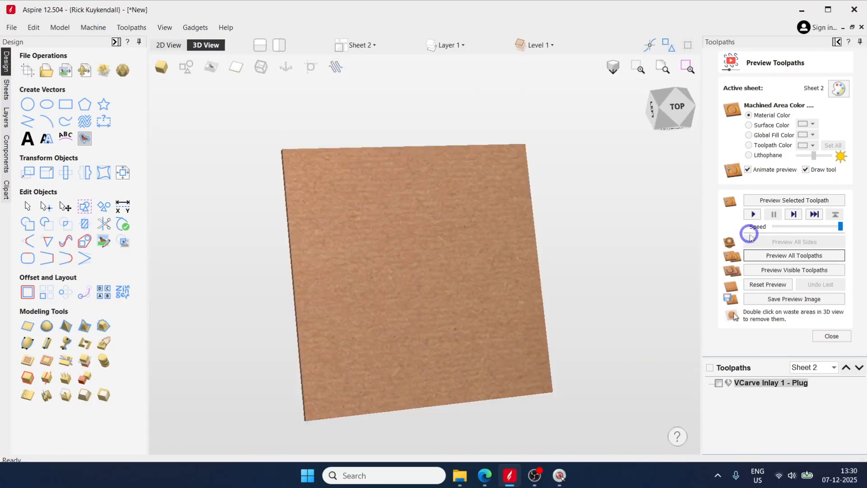
{"action": "left_click_drag", "start_coordinate": [836, 224], "coordinate": [824, 226]}
{"action": "left_click", "coordinate": [754, 215]}
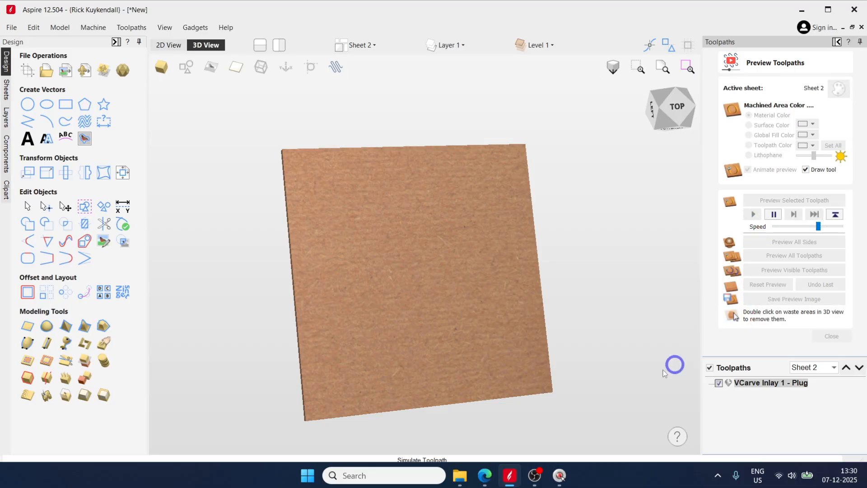
Step: Raise the simulation to full speed and watch the plug being cut from different distances and angles until it finishes
{"action": "scroll", "coordinate": [430, 350], "scroll_direction": "up", "scroll_amount": 3}
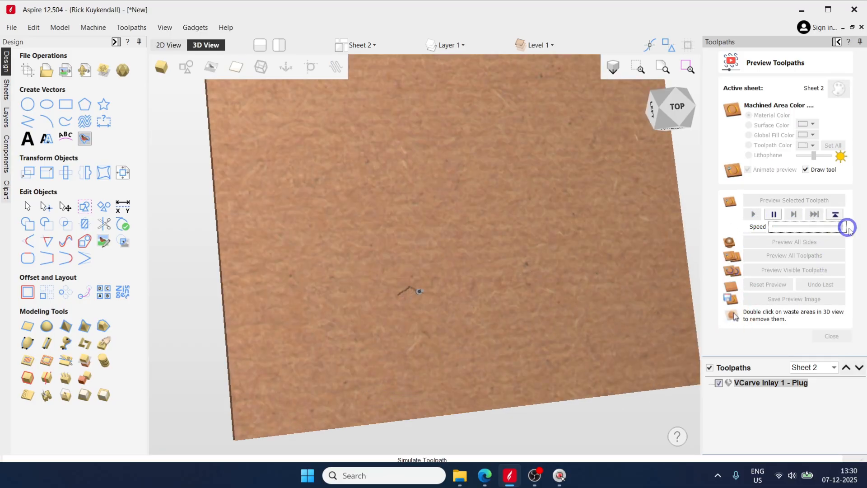
{"action": "scroll", "coordinate": [488, 330], "scroll_direction": "down", "scroll_amount": 3}
{"action": "scroll", "coordinate": [581, 301], "scroll_direction": "up", "scroll_amount": 1}
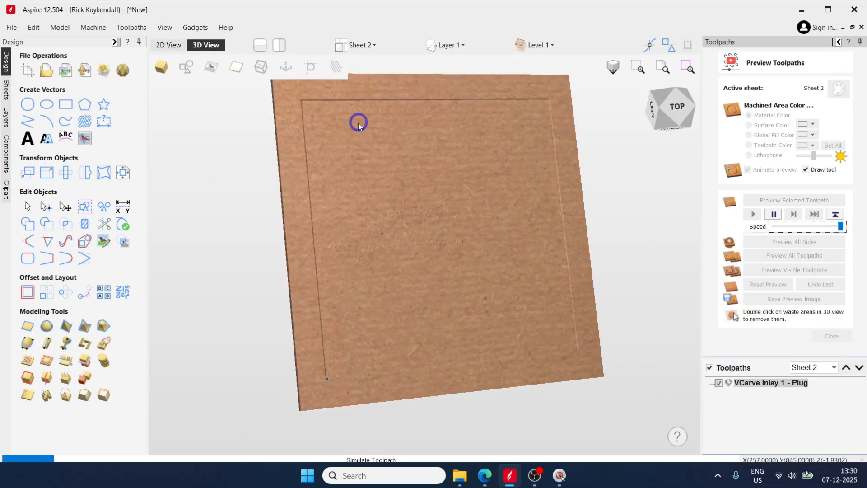
{"action": "scroll", "coordinate": [560, 380], "scroll_direction": "up", "scroll_amount": 2}
{"action": "left_click_drag", "start_coordinate": [493, 362], "coordinate": [389, 325], "text": "alt"}
{"action": "scroll", "coordinate": [481, 270], "scroll_direction": "down", "scroll_amount": 3}
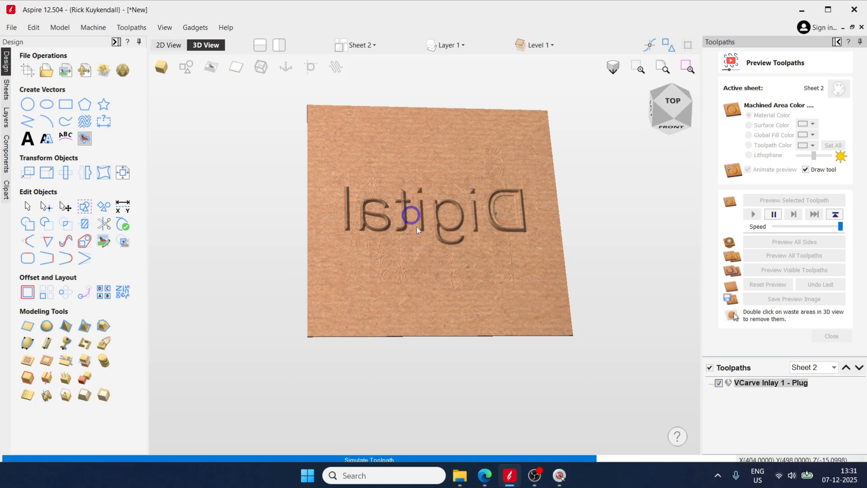
{"action": "scroll", "coordinate": [409, 218], "scroll_direction": "up", "scroll_amount": 4}
{"action": "scroll", "coordinate": [405, 287], "scroll_direction": "down", "scroll_amount": 4}
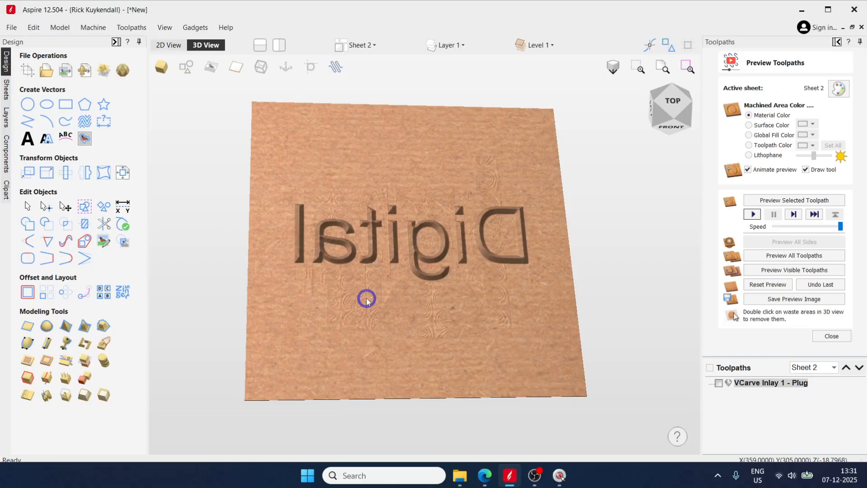
Step: Examine the finished mirrored plug carving and its surrounding stock on Sheet 2 from several angles and distances
{"action": "scroll", "coordinate": [369, 266], "scroll_direction": "up", "scroll_amount": 3}
{"action": "left_click_drag", "start_coordinate": [325, 284], "coordinate": [411, 273], "text": "alt"}
{"action": "scroll", "coordinate": [403, 240], "scroll_direction": "up", "scroll_amount": 4}
{"action": "scroll", "coordinate": [346, 294], "scroll_direction": "down", "scroll_amount": 6}
{"action": "left_click_drag", "start_coordinate": [345, 295], "coordinate": [404, 253]}
{"action": "scroll", "coordinate": [427, 275], "scroll_direction": "up", "scroll_amount": 3}
{"action": "scroll", "coordinate": [407, 255], "scroll_direction": "down", "scroll_amount": 3}
{"action": "left_click_drag", "start_coordinate": [451, 294], "coordinate": [391, 360], "text": "alt"}
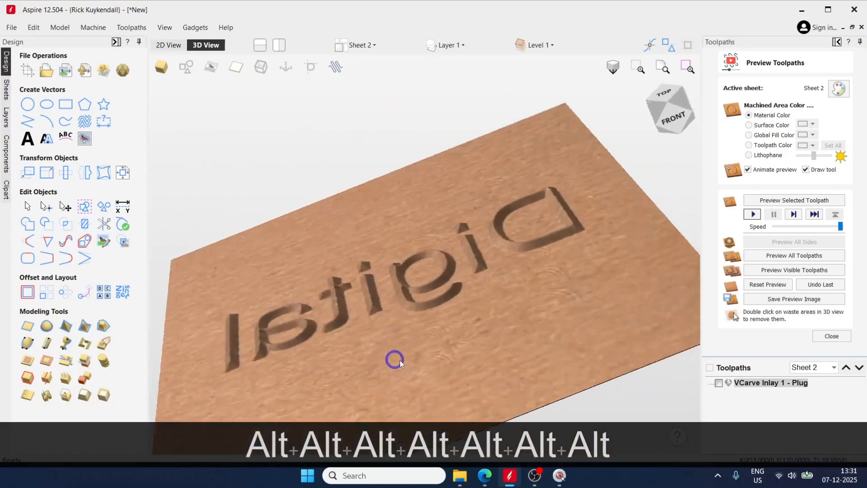
Step: Delete the VCarve Inlay 1 - Plug toolpath from Sheet 2
{"action": "scroll", "coordinate": [434, 340], "scroll_direction": "down", "scroll_amount": 5}
{"action": "left_click_drag", "start_coordinate": [564, 354], "coordinate": [522, 364], "text": "alt"}
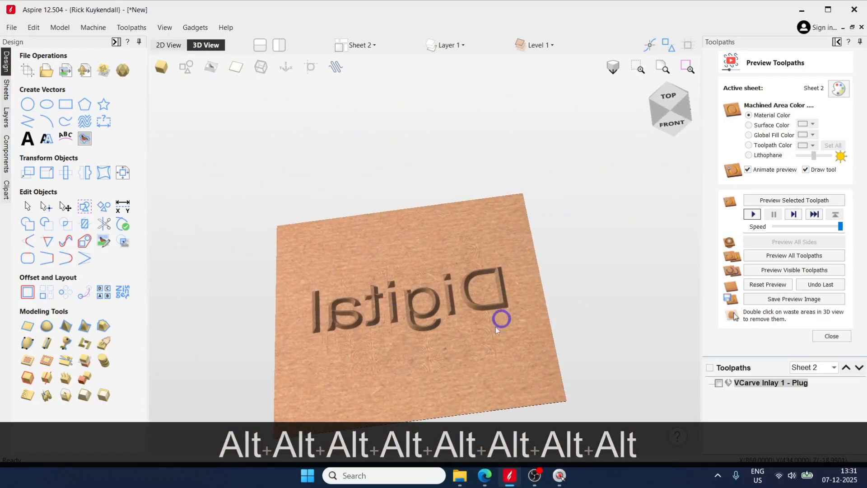
{"action": "right_click", "coordinate": [744, 383]}
{"action": "mouse_move", "coordinate": [780, 354]}
{"action": "left_click", "coordinate": [768, 398]}
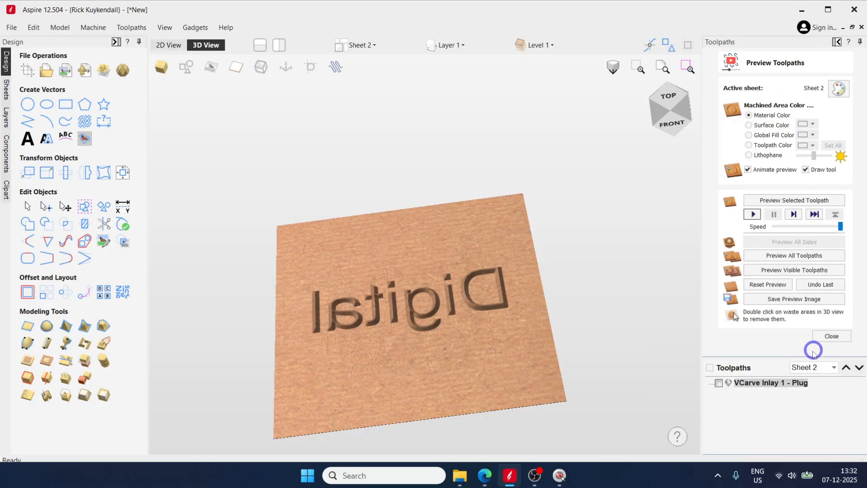
{"action": "left_click", "coordinate": [475, 273]}
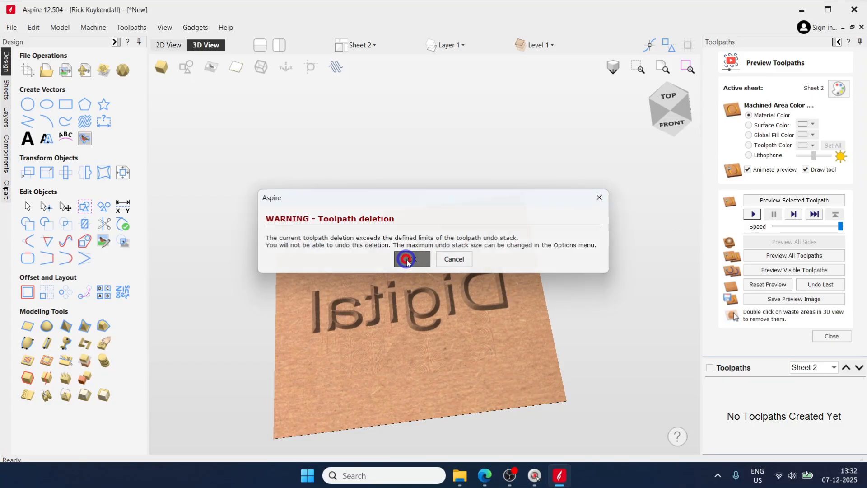
{"action": "left_click", "coordinate": [408, 261]}
Step: Remove the mirrored plug vectors from Sheet 2 in 2D, make Sheet 1 active and close the toolpath preview
{"action": "left_click", "coordinate": [169, 45]}
{"action": "left_click_drag", "start_coordinate": [337, 140], "coordinate": [601, 298]}
{"action": "left_click", "coordinate": [246, 293]}
{"action": "left_click", "coordinate": [832, 337]}
{"action": "right_click", "coordinate": [758, 283]}
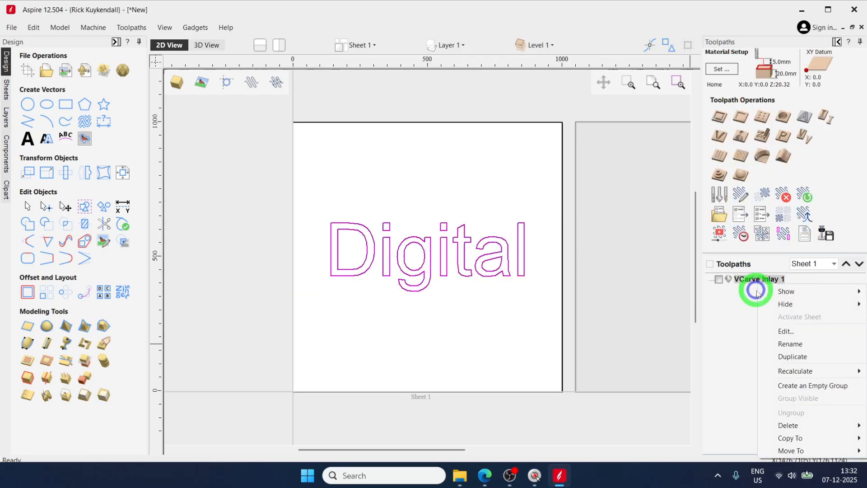
{"action": "left_click", "coordinate": [744, 279]}
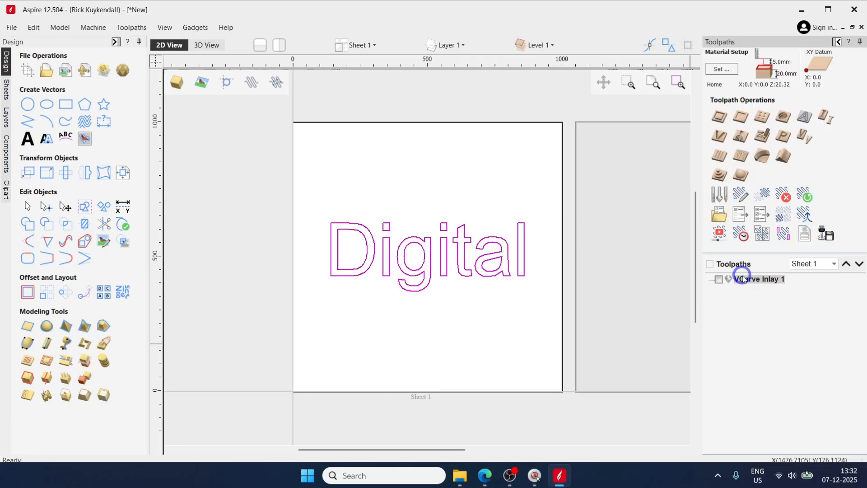
{"action": "right_click", "coordinate": [754, 289]}
{"action": "left_click", "coordinate": [780, 329]}
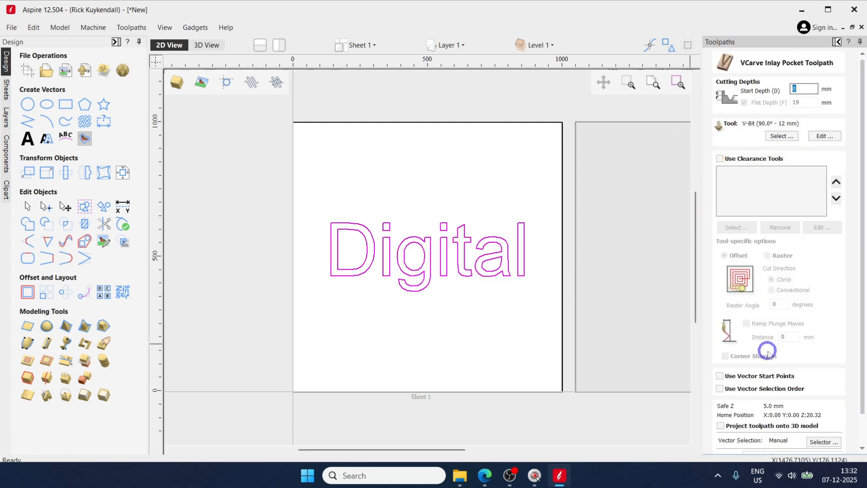
{"action": "scroll", "coordinate": [794, 441], "scroll_direction": "down", "scroll_amount": 3}
{"action": "left_click", "coordinate": [816, 443]}
Step: Delete the VCarve Inlay 1 pocket toolpath from Sheet 1
{"action": "right_click", "coordinate": [760, 294]}
{"action": "right_click", "coordinate": [753, 288]}
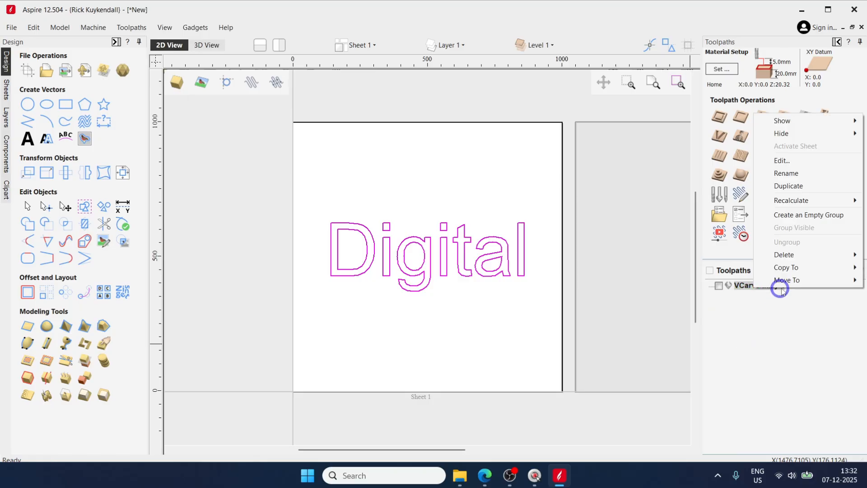
{"action": "left_click", "coordinate": [786, 254]}
Step: Start a new VCarve Inlay toolpath for "Digital" with Sheet 2 as the plug destination sheet
{"action": "left_click", "coordinate": [826, 116]}
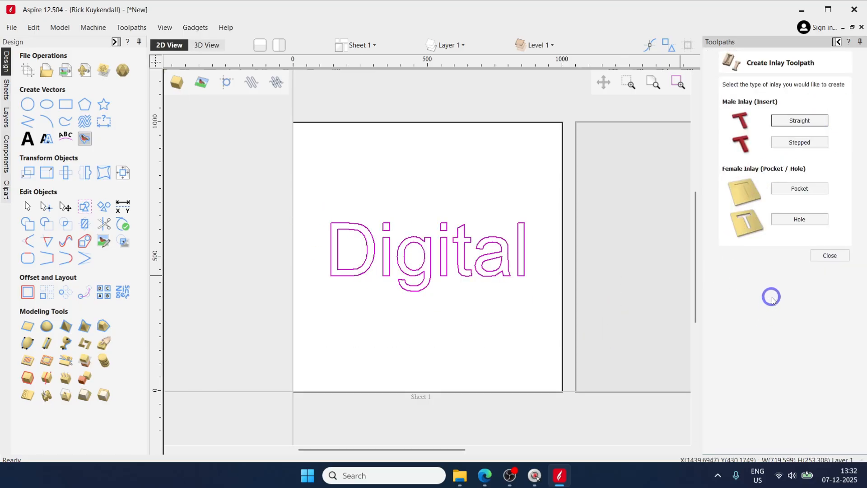
{"action": "key", "text": "Escape"}
{"action": "left_click", "coordinate": [805, 140]}
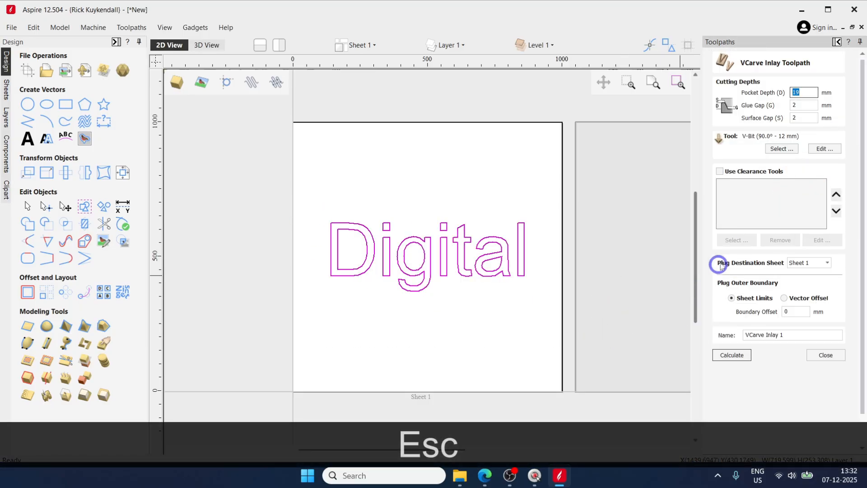
{"action": "left_click", "coordinate": [798, 263]}
{"action": "left_click", "coordinate": [797, 272]}
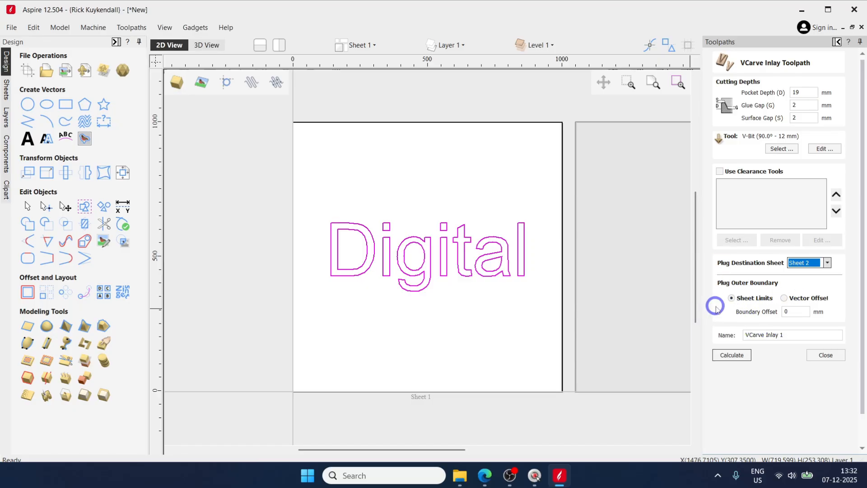
Step: Set the plug outer boundary to Vector Offset with a 20 mm boundary offset and calculate the inlay toolpaths
{"action": "left_click", "coordinate": [785, 299]}
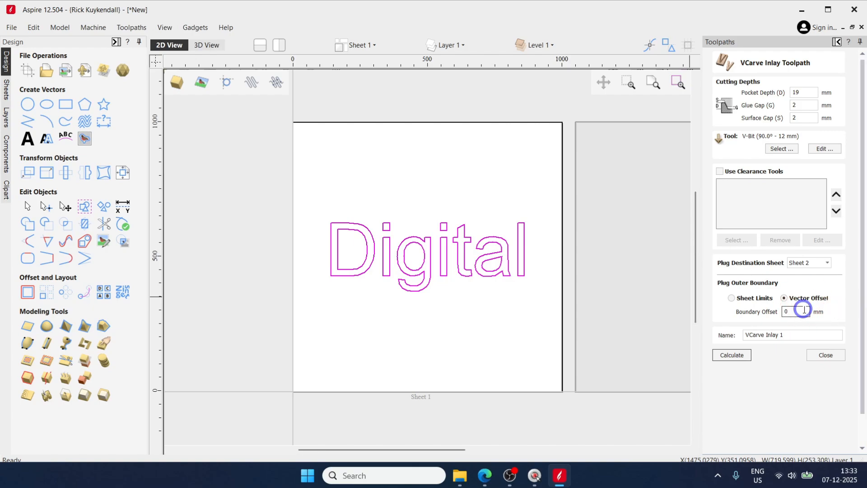
{"action": "key", "text": "BackSpace"}
{"action": "type", "text": "10"}
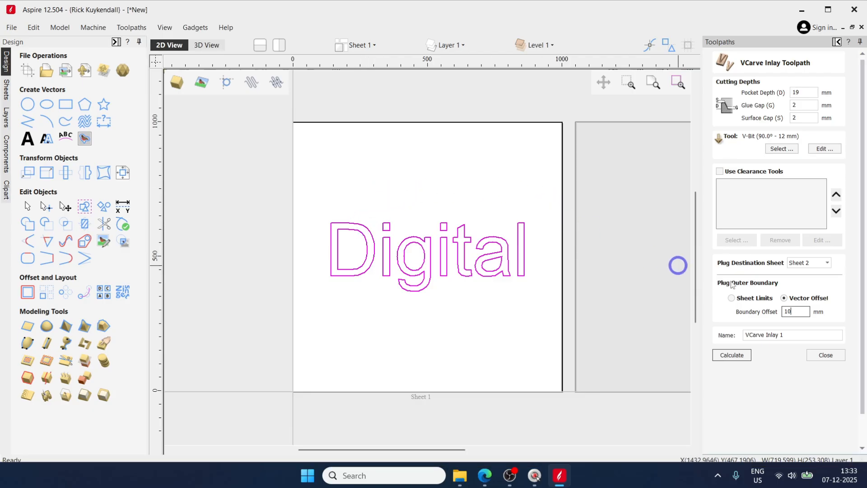
{"action": "key", "text": "BackSpace"}
{"action": "key", "text": "BackSpace"}
{"action": "type", "text": "20"}
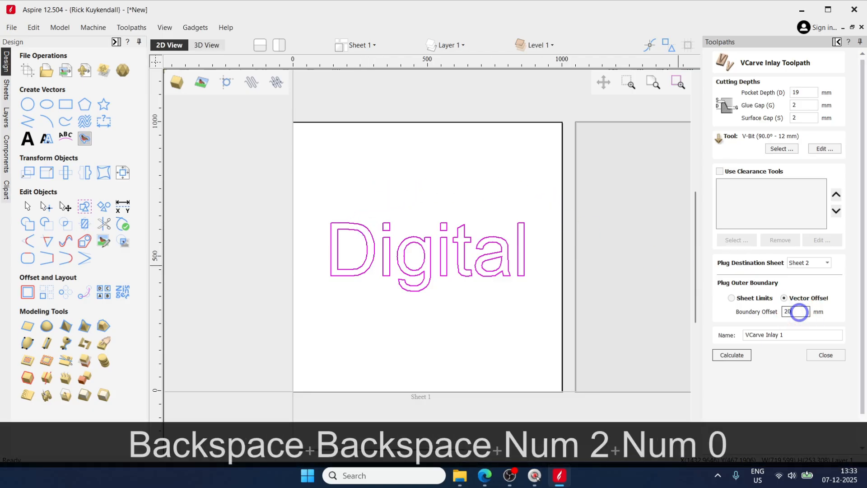
{"action": "left_click", "coordinate": [731, 355]}
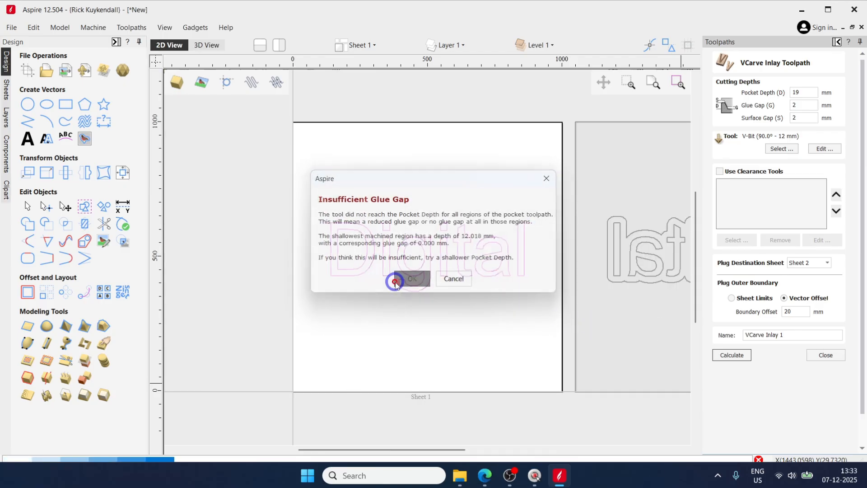
{"action": "left_click", "coordinate": [395, 283]}
Step: Make Sheet 2 active and run the preview of all its toolpaths in 3D
{"action": "left_click", "coordinate": [170, 45]}
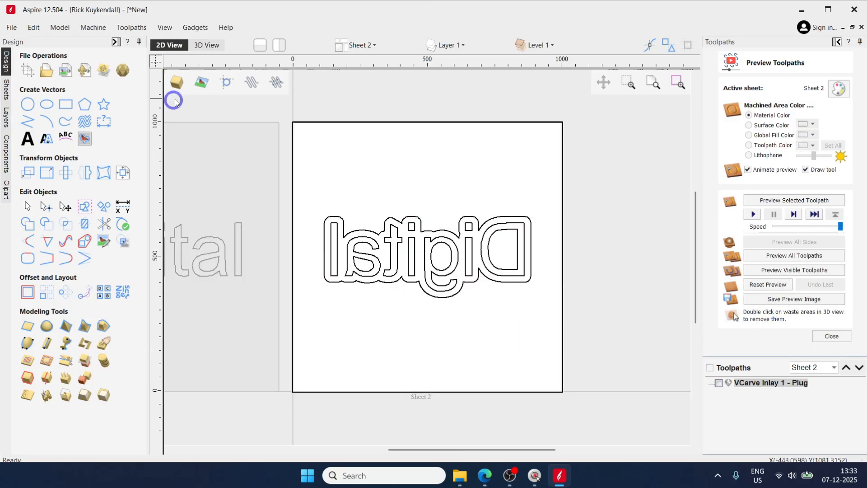
{"action": "left_click", "coordinate": [206, 44]}
{"action": "left_click", "coordinate": [753, 255]}
Step: Watch the offset-bounded plug being cut on Sheet 2 and examine the finished mirrored carving from above and up close
{"action": "scroll", "coordinate": [400, 291], "scroll_direction": "up", "scroll_amount": 5}
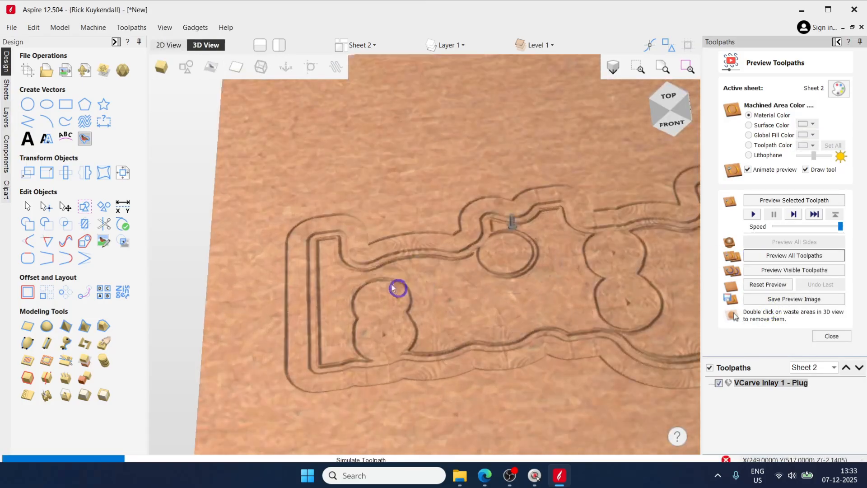
{"action": "scroll", "coordinate": [324, 229], "scroll_direction": "up", "scroll_amount": 6}
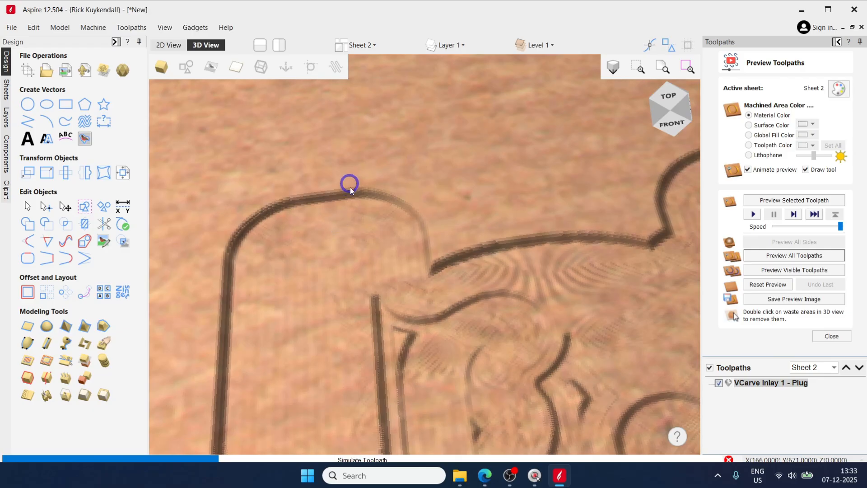
{"action": "scroll", "coordinate": [362, 217], "scroll_direction": "down", "scroll_amount": 6}
{"action": "left_click_drag", "start_coordinate": [673, 106], "coordinate": [664, 121]}
{"action": "scroll", "coordinate": [660, 321], "scroll_direction": "down", "scroll_amount": 4}
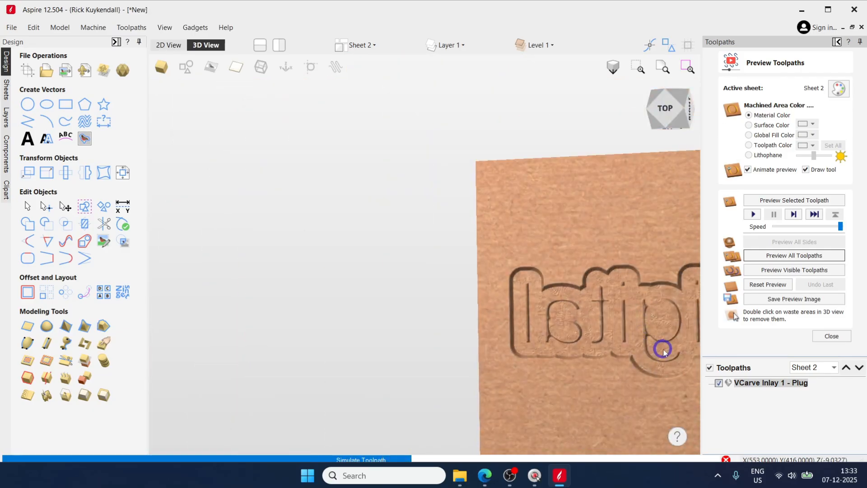
{"action": "scroll", "coordinate": [664, 352], "scroll_direction": "down", "scroll_amount": 5}
{"action": "middle_click_drag", "start_coordinate": [663, 352], "coordinate": [529, 285]}
{"action": "scroll", "coordinate": [533, 284], "scroll_direction": "up", "scroll_amount": 6}
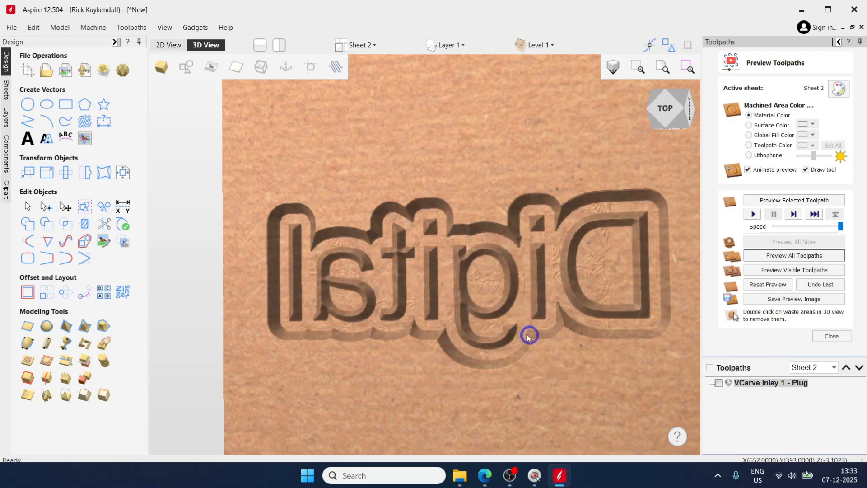
{"action": "scroll", "coordinate": [535, 338], "scroll_direction": "up", "scroll_amount": 2}
{"action": "scroll", "coordinate": [515, 296], "scroll_direction": "down", "scroll_amount": 4}
{"action": "scroll", "coordinate": [561, 297], "scroll_direction": "up", "scroll_amount": 3}
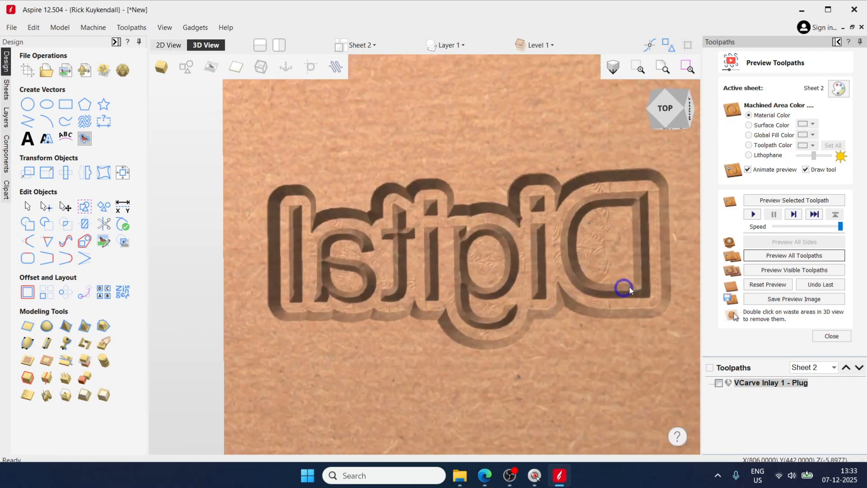
Step: Delete the VCarve Inlay 1 - Plug toolpath and the mirrored plug vectors from Sheet 2
{"action": "right_click", "coordinate": [764, 383]}
{"action": "left_click", "coordinate": [730, 351]}
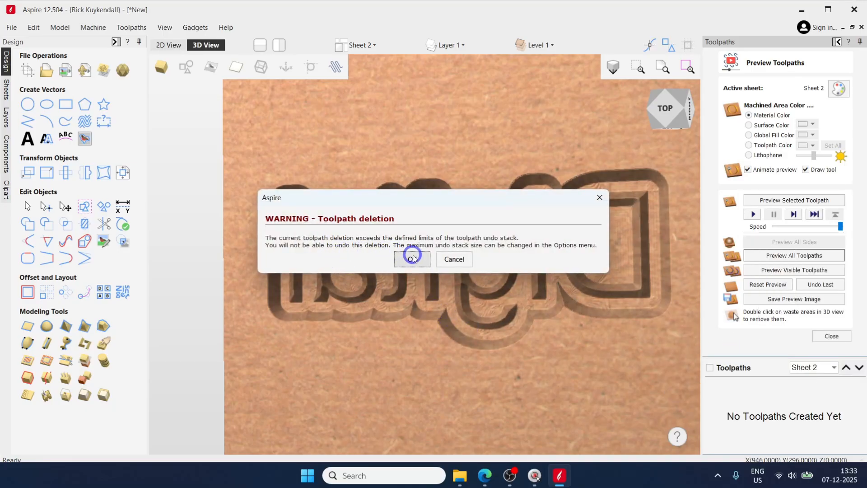
{"action": "left_click", "coordinate": [413, 257]}
{"action": "key", "text": "F2"}
{"action": "key", "text": "Delete"}
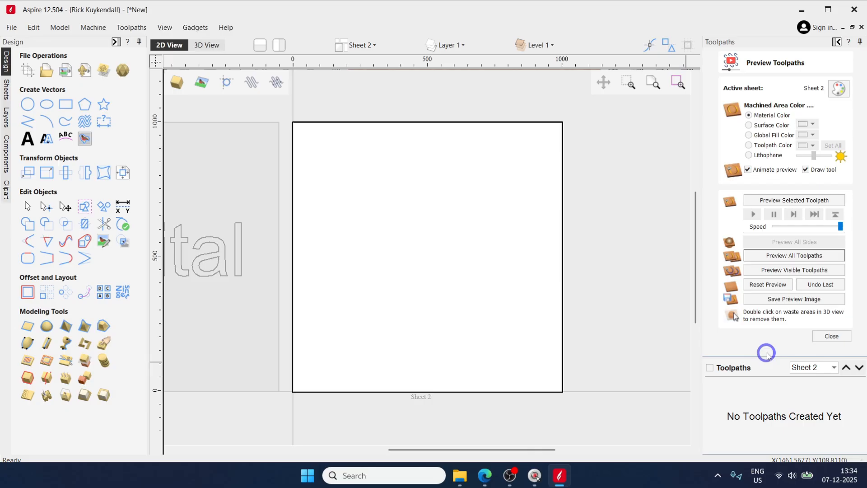
Step: Close the toolpath preview, return to Sheet 1 and delete its VCarve Inlay 1 pocket toolpath
{"action": "left_click", "coordinate": [831, 336]}
{"action": "double_click", "coordinate": [238, 360]}
{"action": "right_click", "coordinate": [764, 280]}
{"action": "mouse_move", "coordinate": [784, 422]}
{"action": "left_click", "coordinate": [723, 424]}
Step: Start another VCarve Inlay toolpath for "Digital" and add the metric End Mill (3 mm) as its clearance tool
{"action": "left_click", "coordinate": [804, 140]}
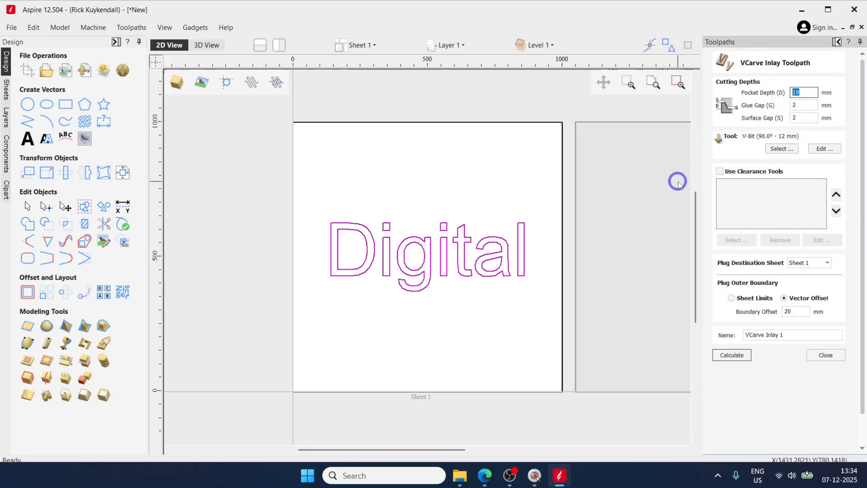
{"action": "left_click", "coordinate": [720, 172]}
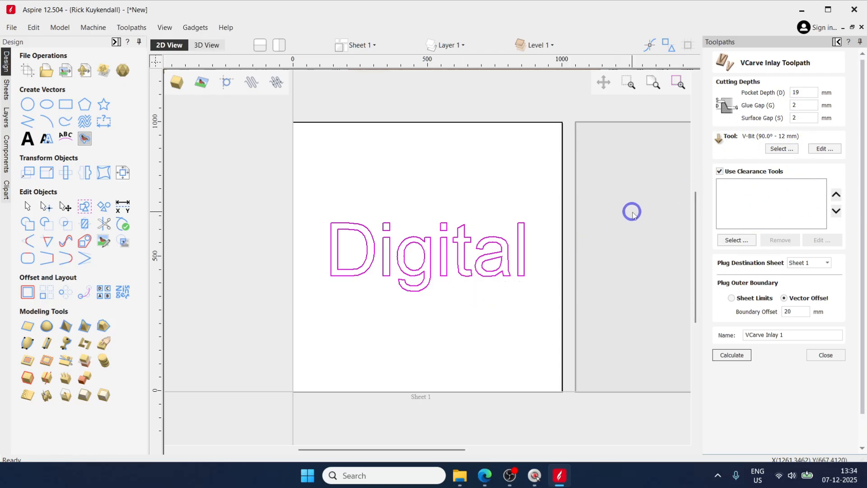
{"action": "left_click", "coordinate": [737, 239]}
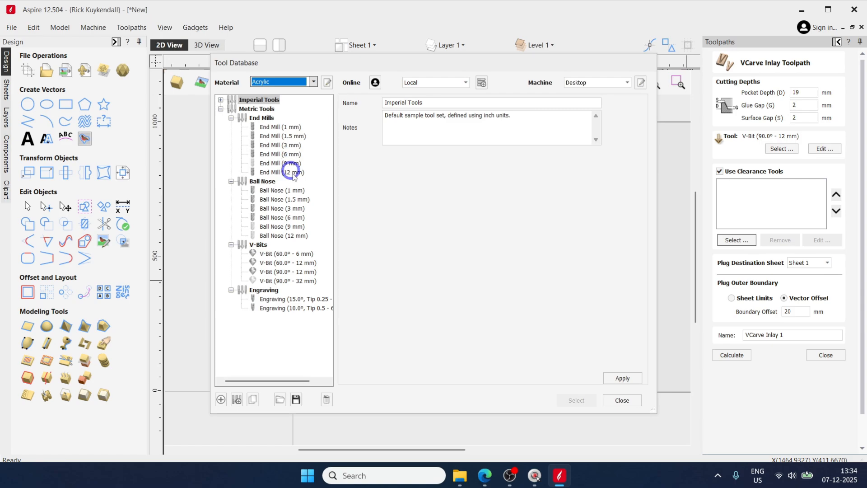
{"action": "left_click", "coordinate": [294, 147]}
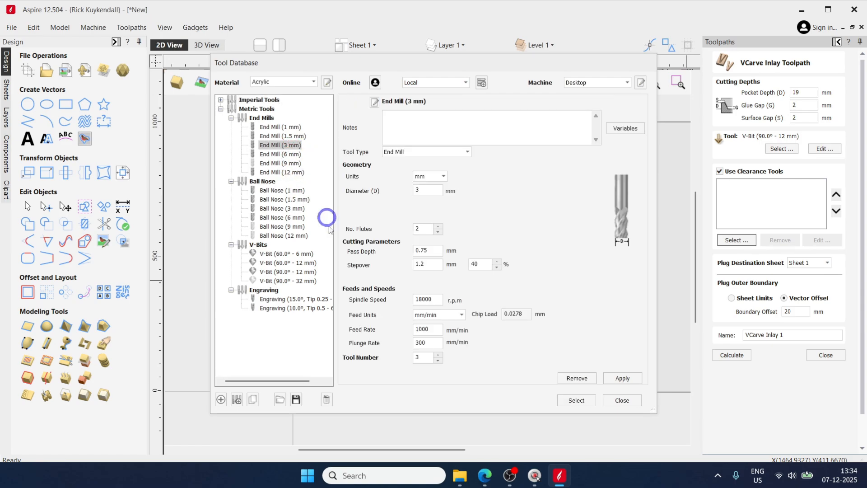
{"action": "left_click", "coordinate": [577, 397]}
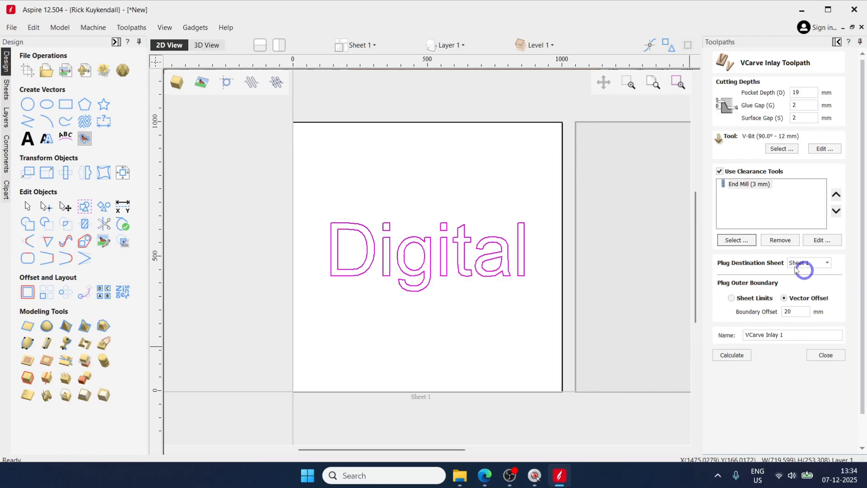
Step: Set the plug destination to Sheet 2 and calculate the inlay toolpaths with the clearance tool
{"action": "left_click", "coordinate": [820, 264]}
{"action": "left_click", "coordinate": [801, 280]}
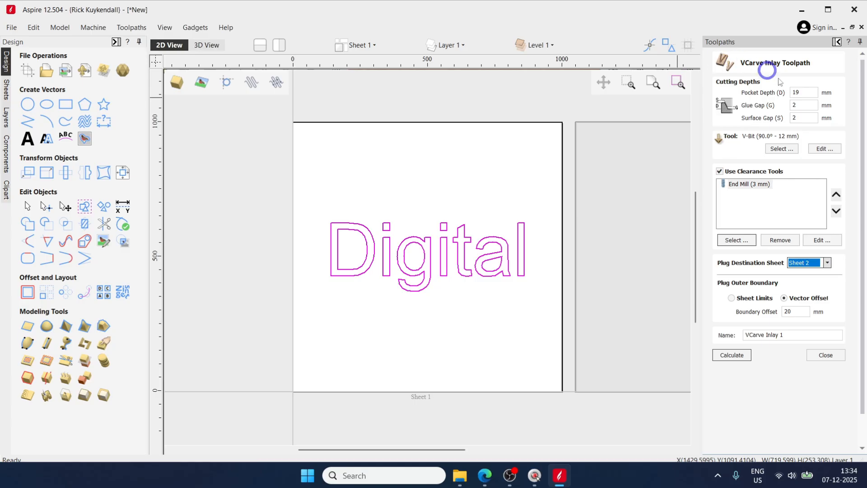
{"action": "left_click", "coordinate": [728, 360]}
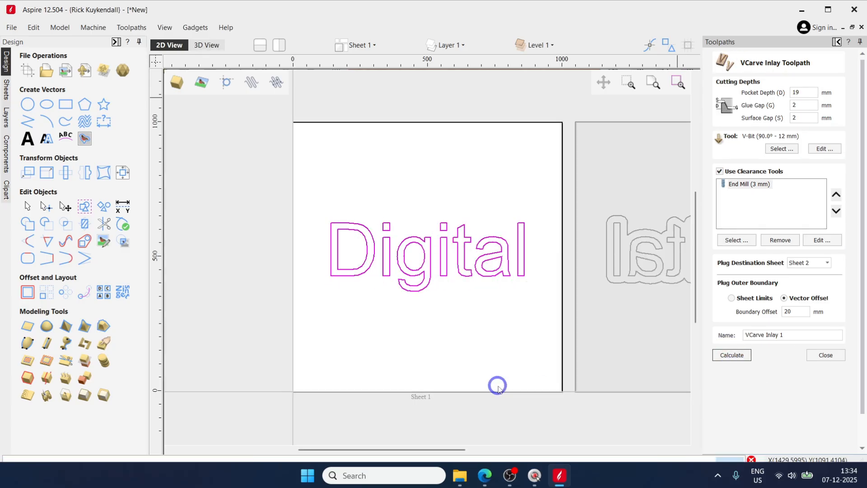
{"action": "left_click", "coordinate": [422, 283]}
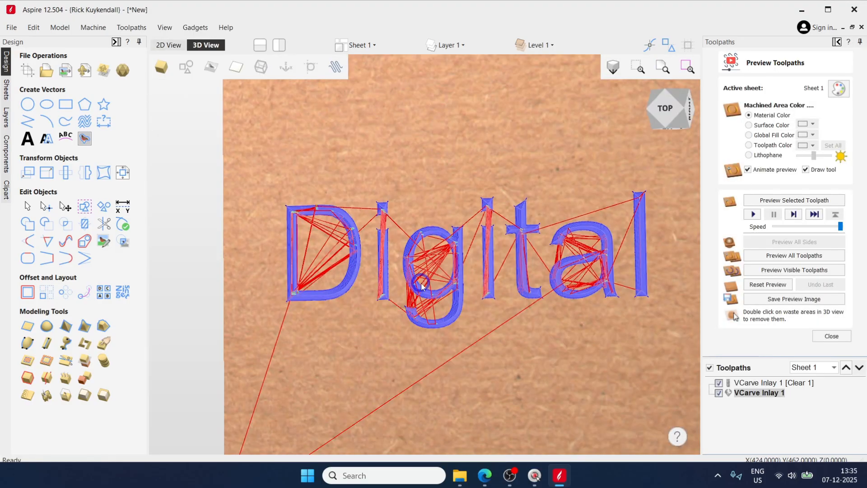
Step: Preview all toolpaths on Sheet 1 and inspect the carved pocket letters up close at an angle
{"action": "left_click", "coordinate": [771, 259]}
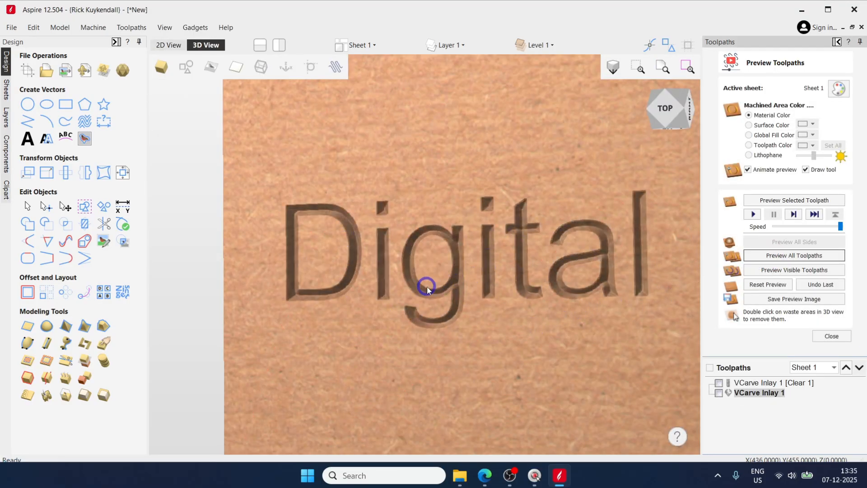
{"action": "scroll", "coordinate": [427, 286], "scroll_direction": "up", "scroll_amount": 3}
{"action": "key", "text": "space"}
{"action": "left_click_drag", "start_coordinate": [476, 242], "coordinate": [342, 333]}
Step: Make Sheet 2 active in 3D and select its VCarve Inlay 1 - Plug [Clear 1] toolpath
{"action": "left_click", "coordinate": [171, 42]}
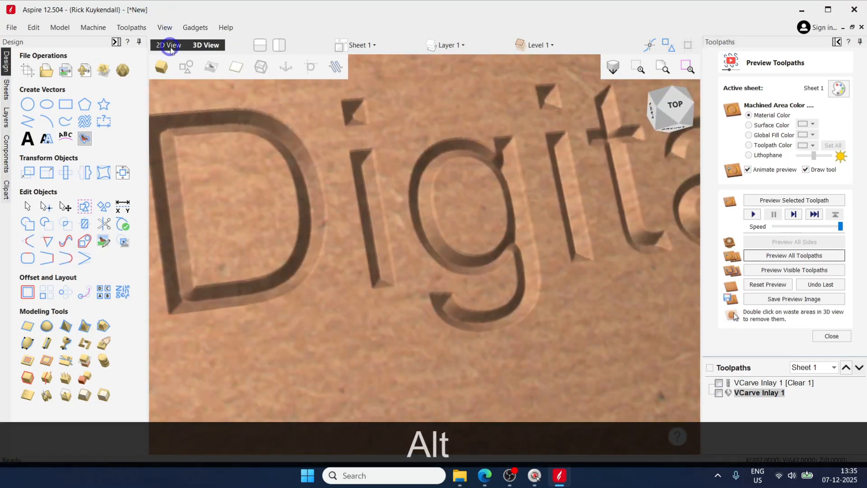
{"action": "left_click", "coordinate": [591, 334]}
{"action": "left_click", "coordinate": [591, 334]}
{"action": "key", "text": "F3"}
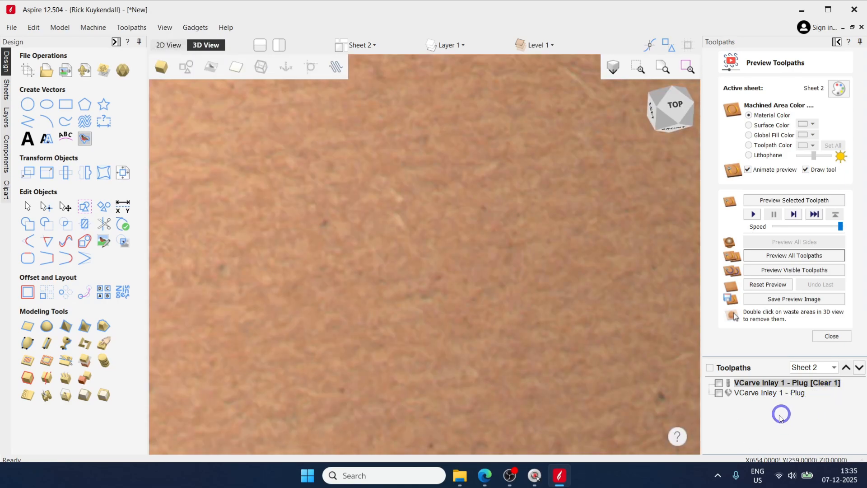
{"action": "left_click", "coordinate": [754, 393]}
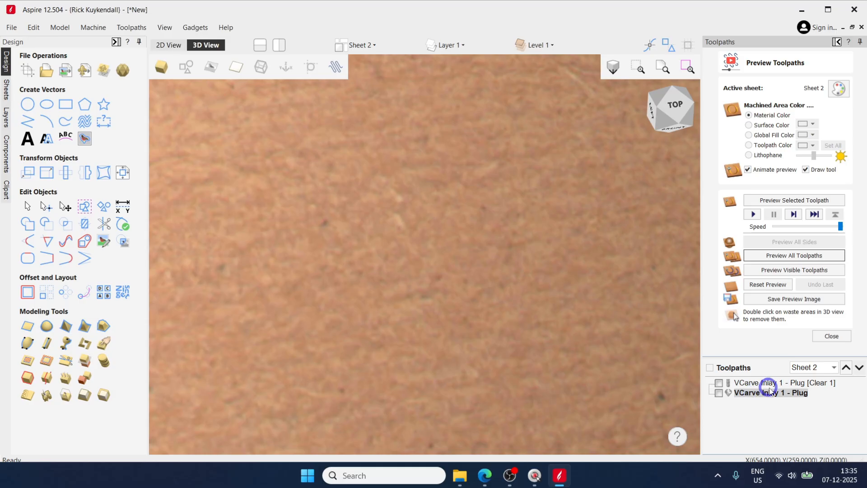
{"action": "left_click", "coordinate": [770, 384]}
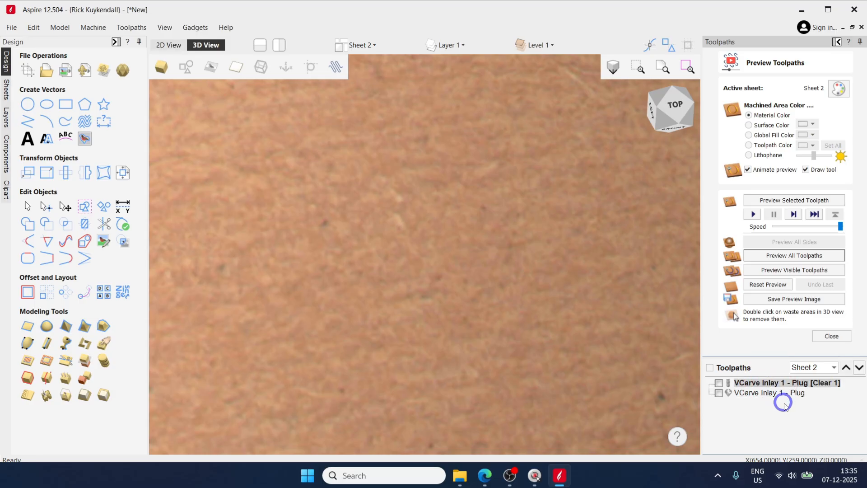
Step: Preview the VCarve Inlay 1 - Plug toolpath on Sheet 2 and inspect the carved mirrored letters up close at an angle
{"action": "left_click", "coordinate": [769, 397]}
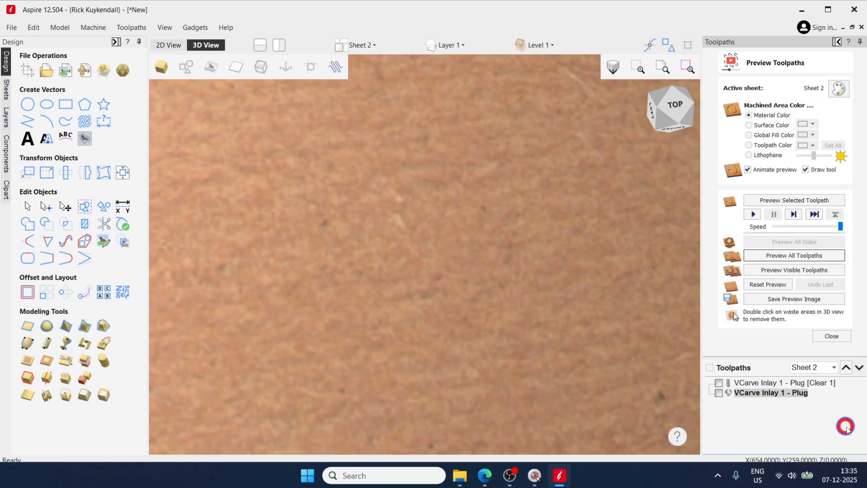
{"action": "left_click", "coordinate": [754, 214]}
{"action": "scroll", "coordinate": [439, 324], "scroll_direction": "down", "scroll_amount": 5}
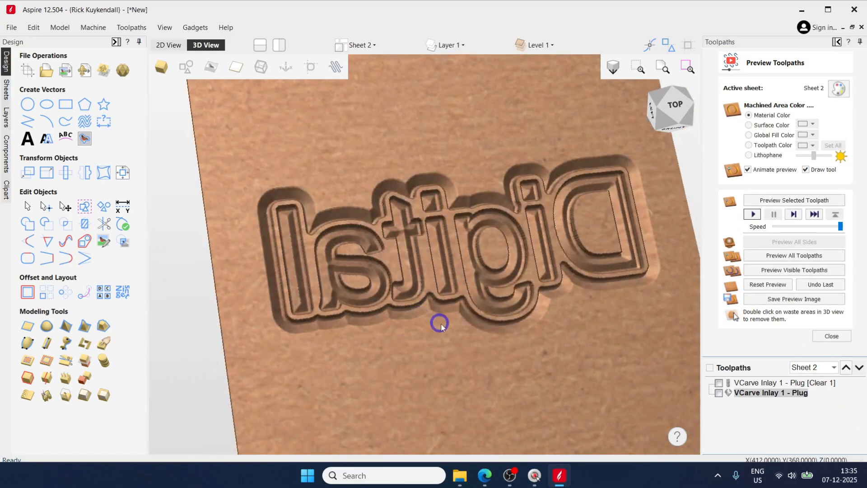
{"action": "scroll", "coordinate": [450, 322], "scroll_direction": "up", "scroll_amount": 4}
{"action": "scroll", "coordinate": [475, 330], "scroll_direction": "down", "scroll_amount": 3}
{"action": "scroll", "coordinate": [399, 328], "scroll_direction": "down", "scroll_amount": 1}
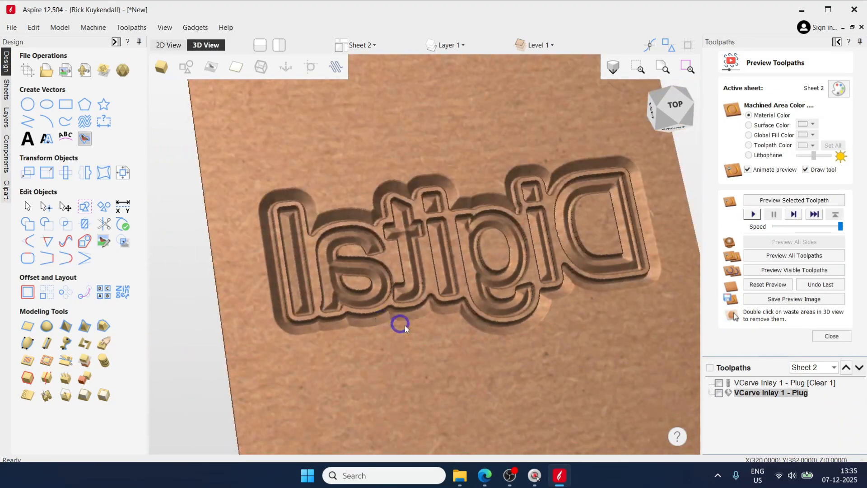
{"action": "left_click_drag", "start_coordinate": [399, 327], "coordinate": [352, 328], "text": "alt"}
{"action": "scroll", "coordinate": [377, 265], "scroll_direction": "up", "scroll_amount": 5}
{"action": "left_click_drag", "start_coordinate": [379, 265], "coordinate": [425, 140], "text": "alt"}
{"action": "scroll", "coordinate": [289, 231], "scroll_direction": "up", "scroll_amount": 4}
{"action": "left_click_drag", "start_coordinate": [272, 258], "coordinate": [303, 314], "text": "alt"}
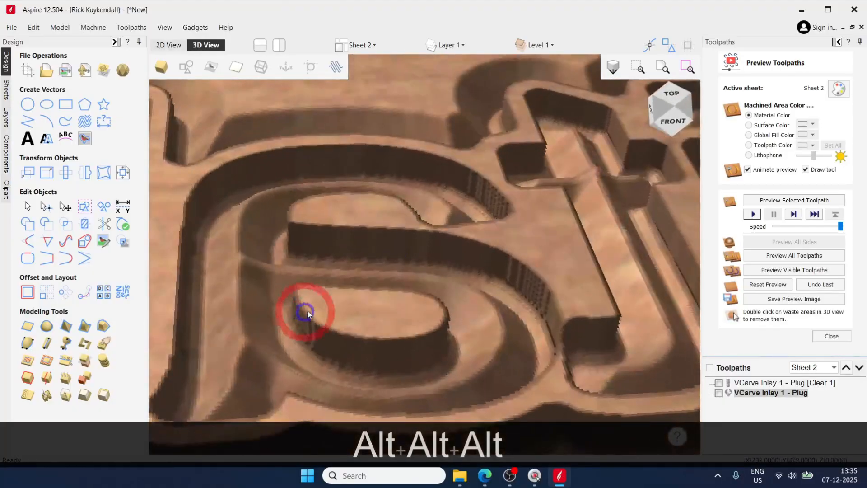
Step: Preview the VCarve Inlay 1 - Plug [Clear 1] toolpath, inspect the cleared plug, and return to the 2D view
{"action": "left_click", "coordinate": [667, 96]}
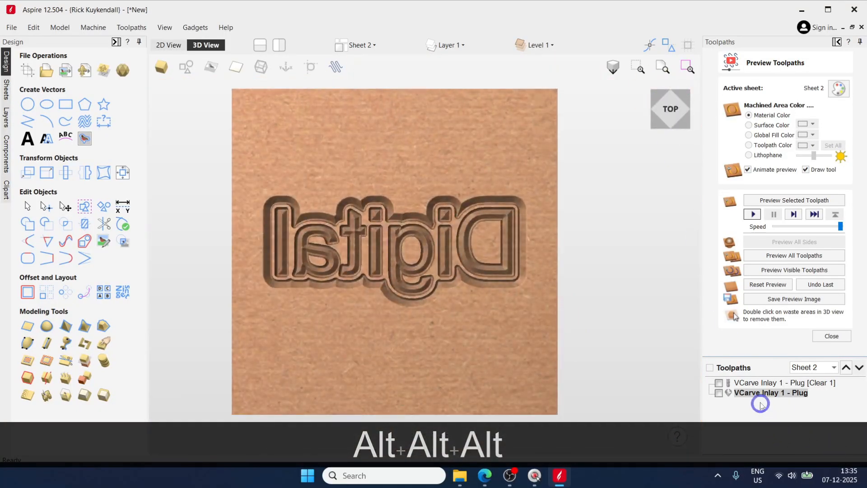
{"action": "left_click", "coordinate": [757, 384]}
{"action": "left_click", "coordinate": [784, 200]}
{"action": "scroll", "coordinate": [315, 217], "scroll_direction": "up", "scroll_amount": 3}
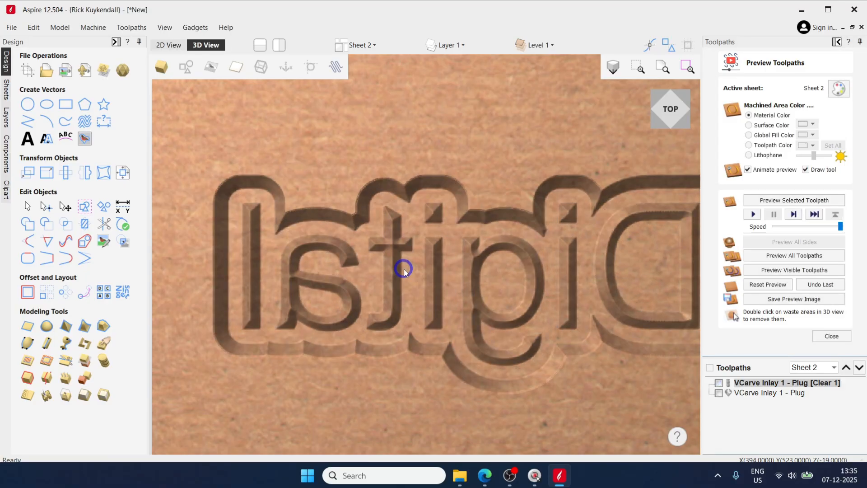
{"action": "left_click_drag", "start_coordinate": [441, 316], "coordinate": [468, 212], "text": "alt"}
{"action": "left_click", "coordinate": [832, 336]}
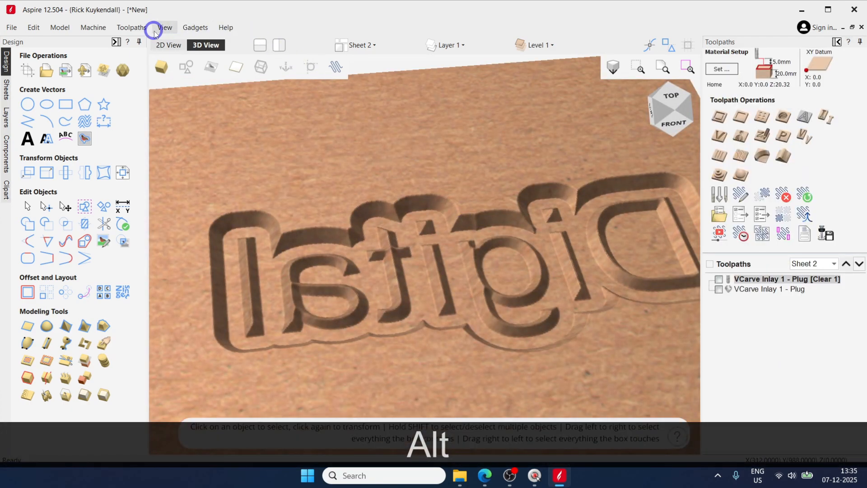
{"action": "left_click", "coordinate": [168, 46]}
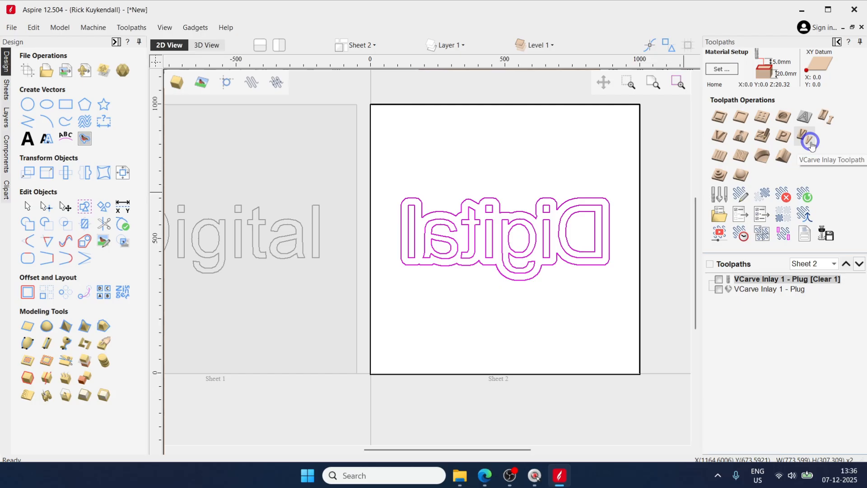
Step: Compare the VCarve Inlay Toolpath settings with the standard Inlay Toolpath's straight, stepped, pocket and hole options without calculating anything
{"action": "left_click", "coordinate": [810, 142]}
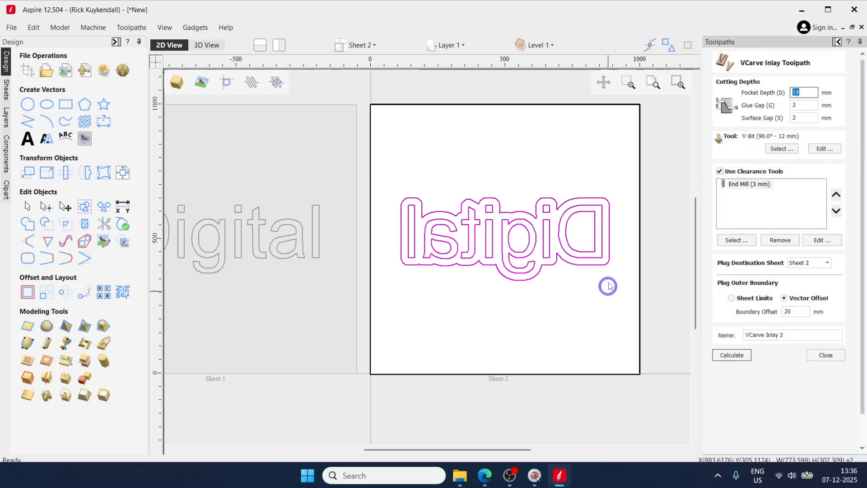
{"action": "left_click", "coordinate": [824, 351]}
{"action": "left_click", "coordinate": [826, 113]}
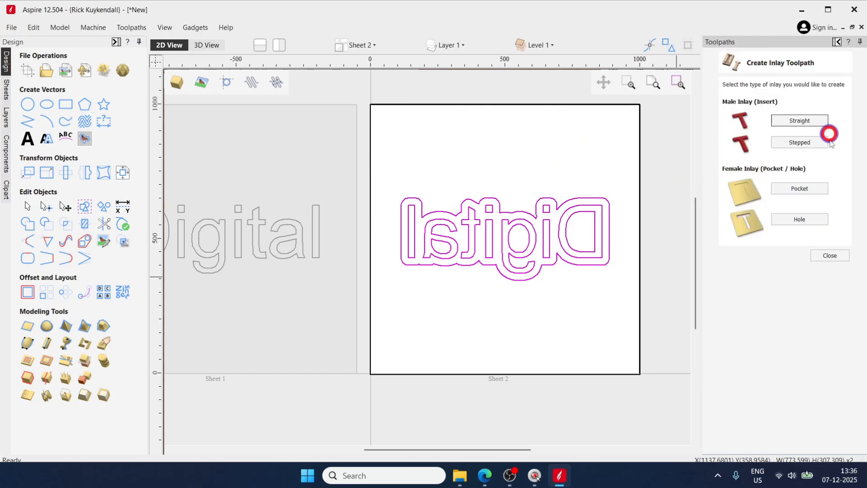
{"action": "left_click", "coordinate": [834, 257]}
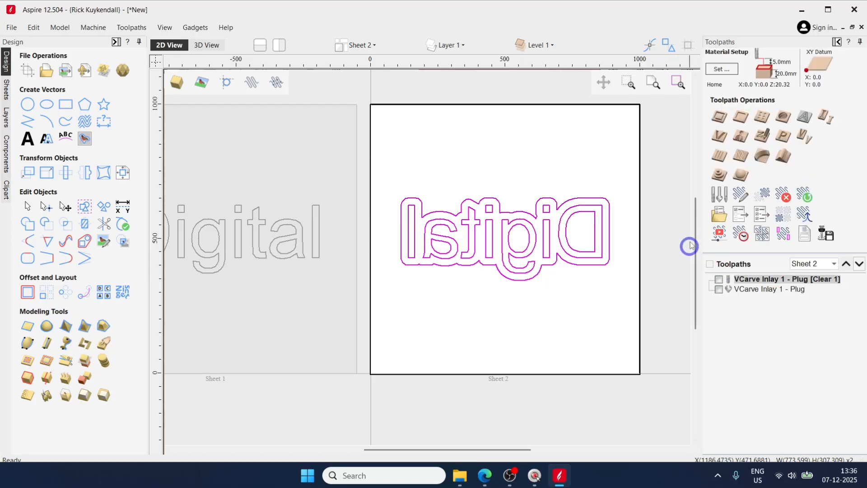
{"action": "left_click", "coordinate": [809, 138]}
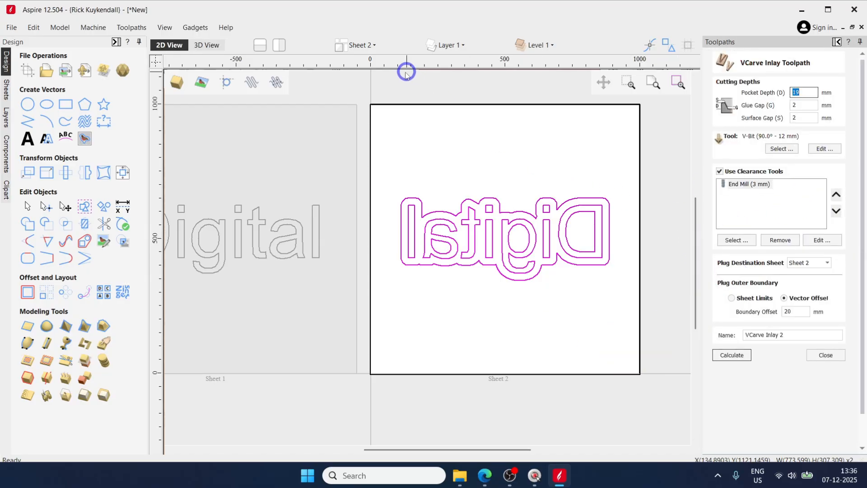
{"action": "left_click", "coordinate": [825, 355]}
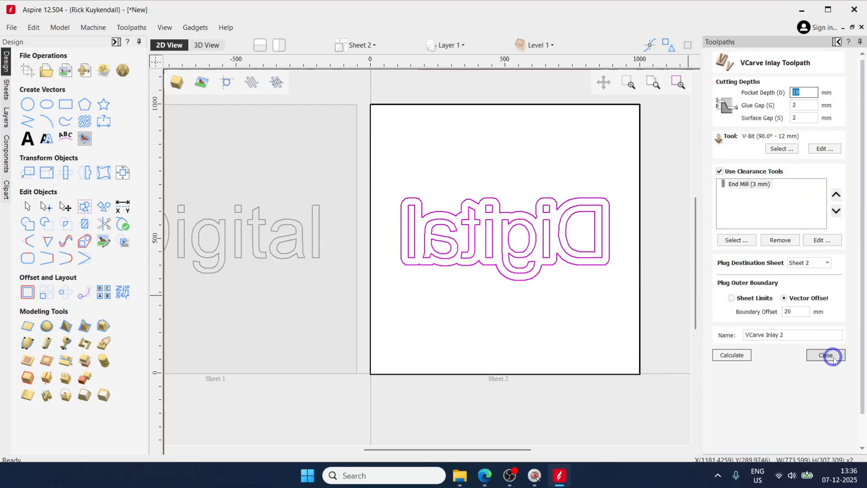
{"action": "left_click", "coordinate": [825, 119]}
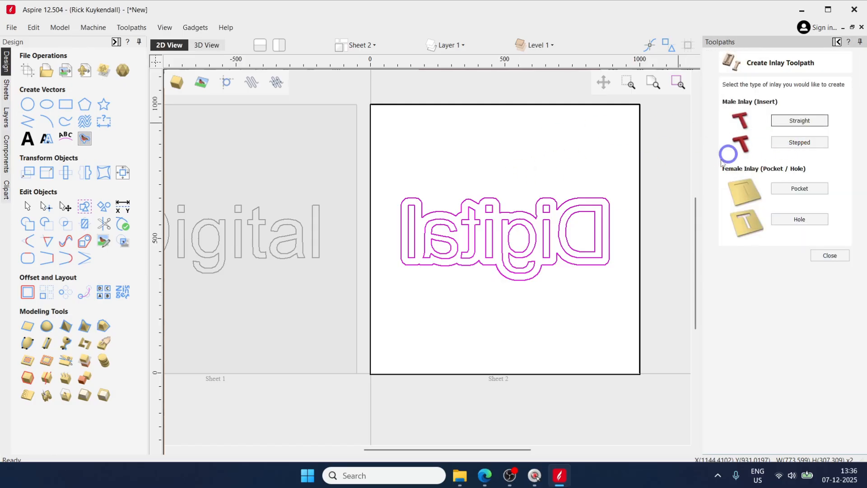
{"action": "left_click", "coordinate": [831, 255]}
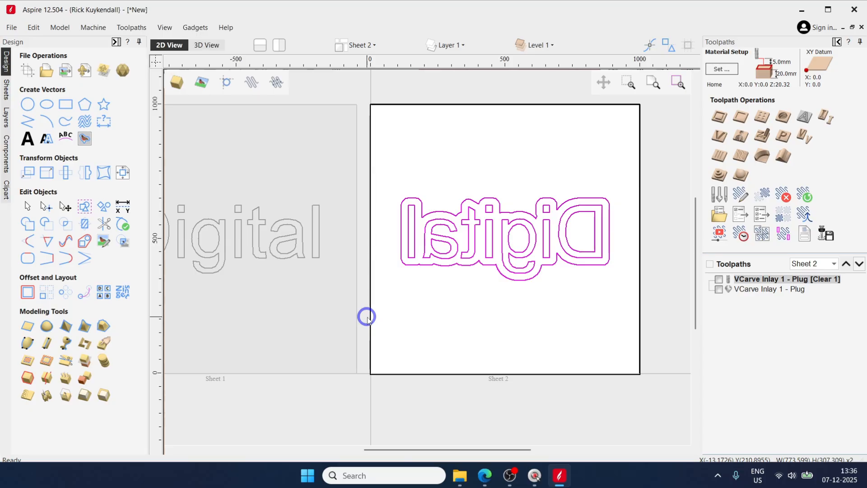
Step: Switch to the Edge browser and browse the design categories on the Digital Effect website
{"action": "left_click", "coordinate": [487, 474]}
{"action": "scroll", "coordinate": [431, 334], "scroll_direction": "up", "scroll_amount": 10}
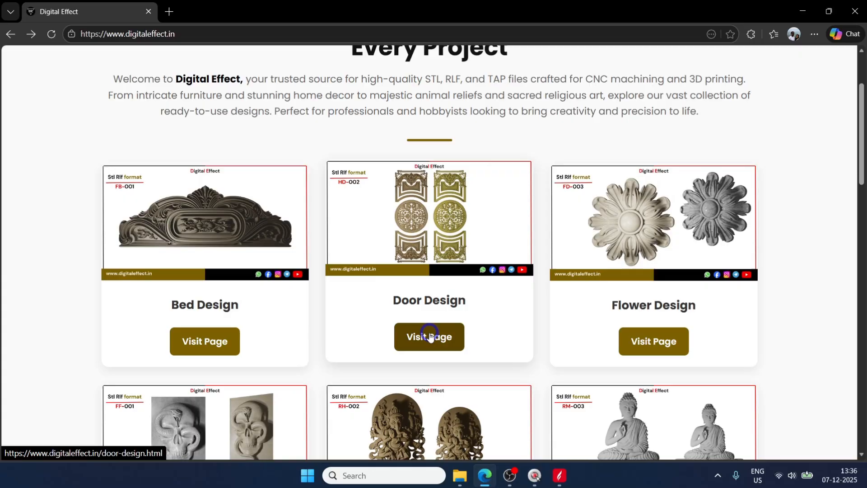
{"action": "scroll", "coordinate": [430, 337], "scroll_direction": "down", "scroll_amount": 15}
{"action": "scroll", "coordinate": [466, 337], "scroll_direction": "down", "scroll_amount": 5}
{"action": "scroll", "coordinate": [430, 366], "scroll_direction": "up", "scroll_amount": 10}
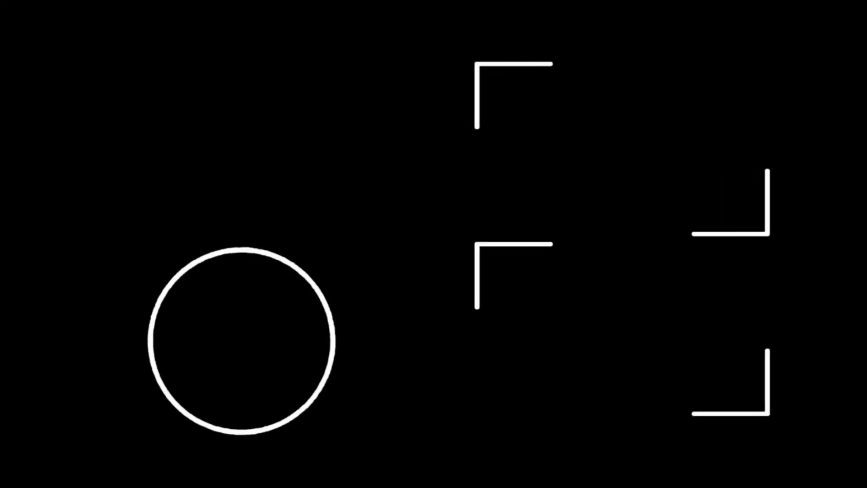